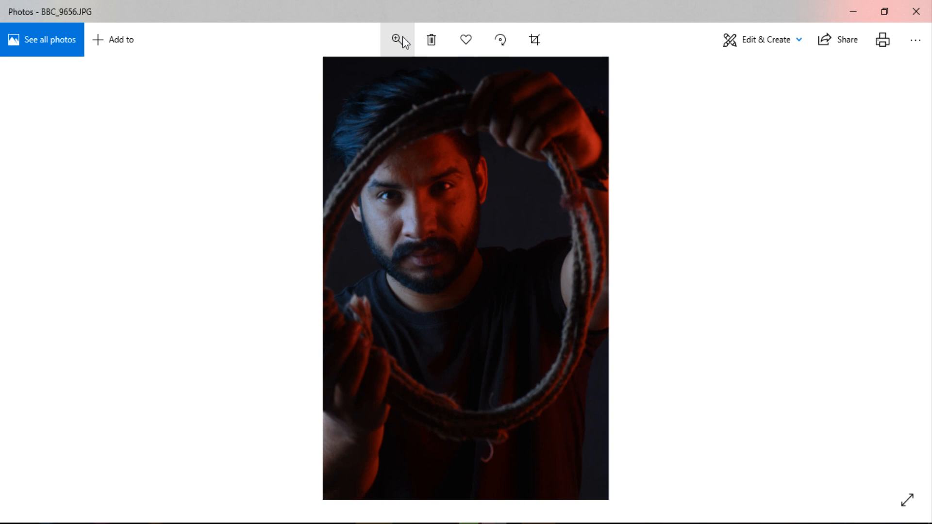
Examine the face in the unedited portrait BBC_9656.JPG at a closer magnification in the photo viewer.
click(398, 39)
click(339, 74)
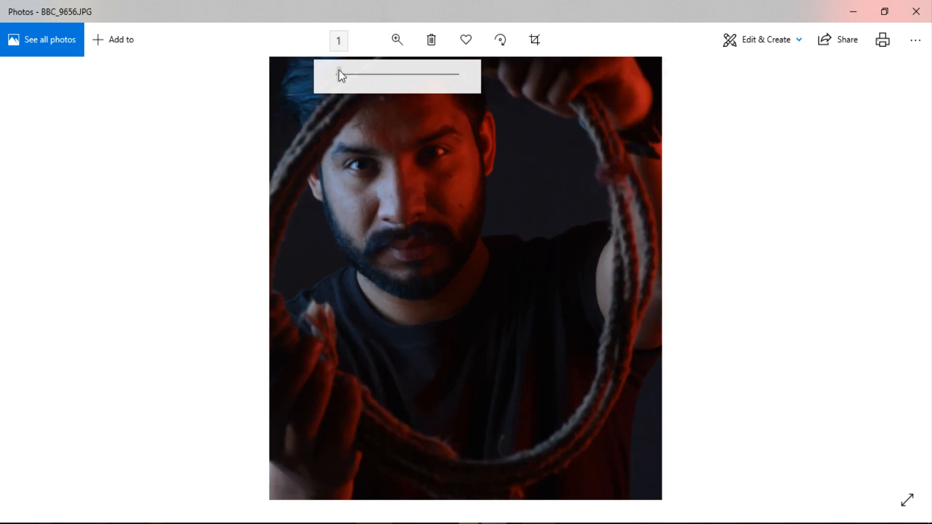
drag(354, 149, 399, 435)
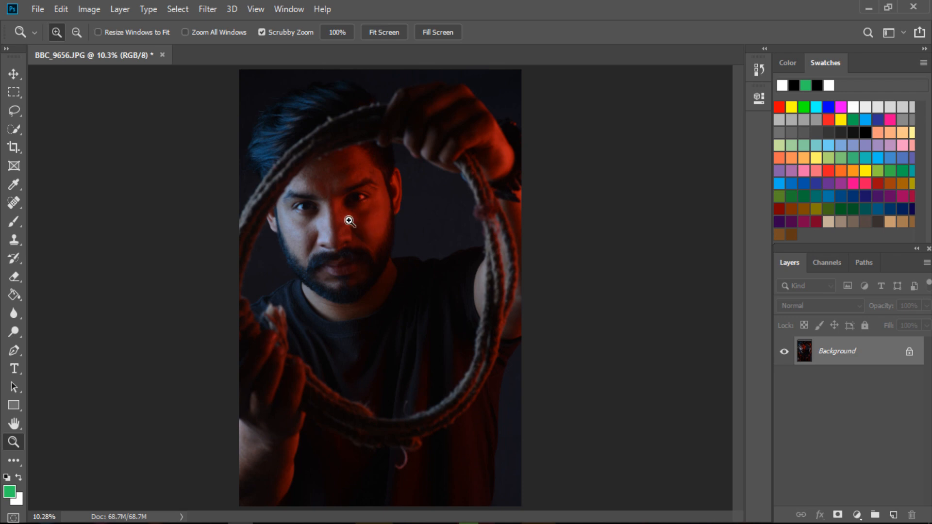
drag(303, 162, 331, 227)
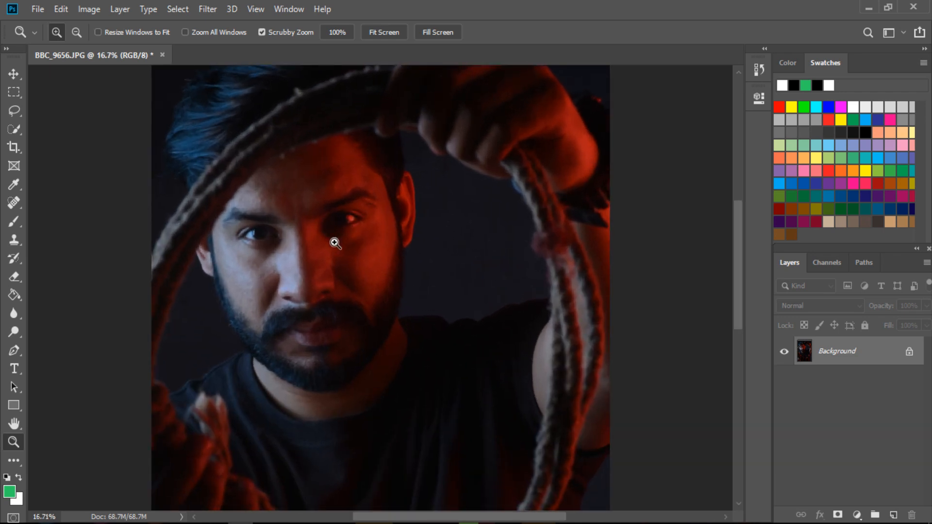
click(88, 8)
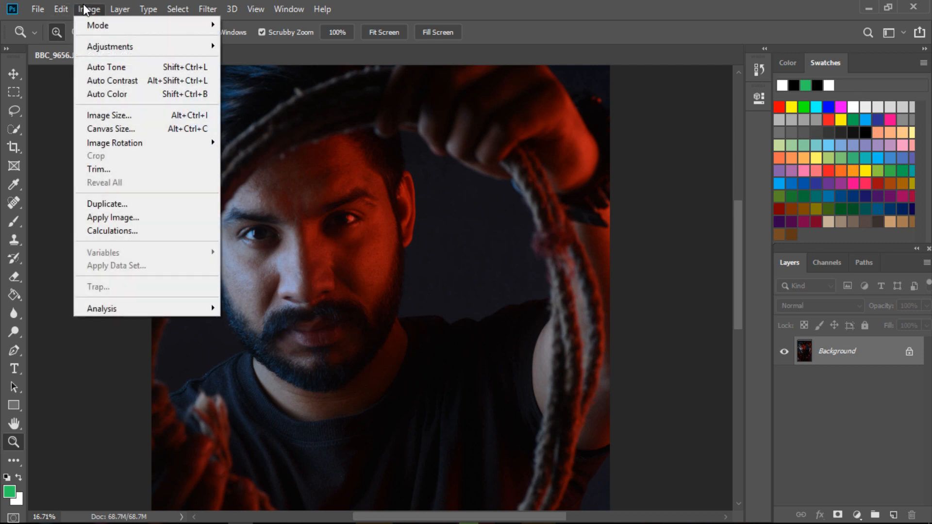
mouse_move(126, 49)
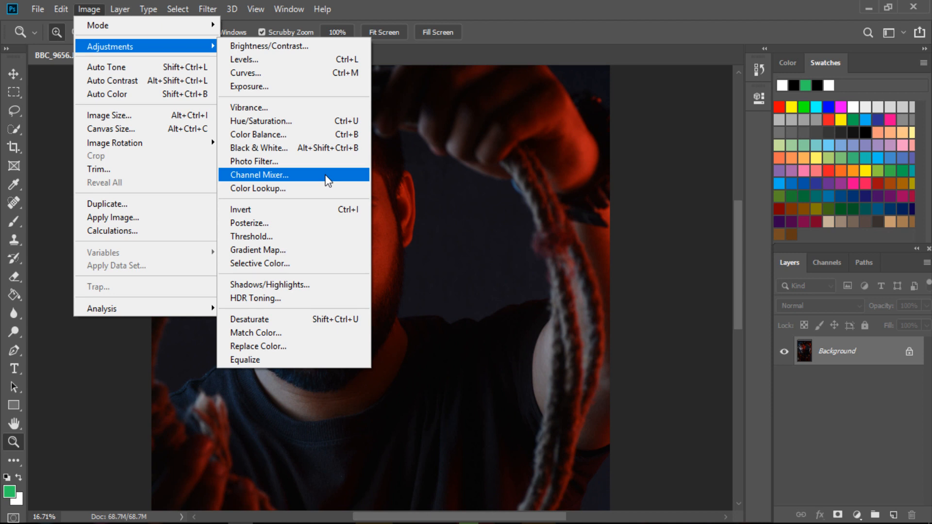
click(431, 126)
Remove blemishes from the forehead on the Background layer with the Spot Healing Brush at size 59.
click(233, 184)
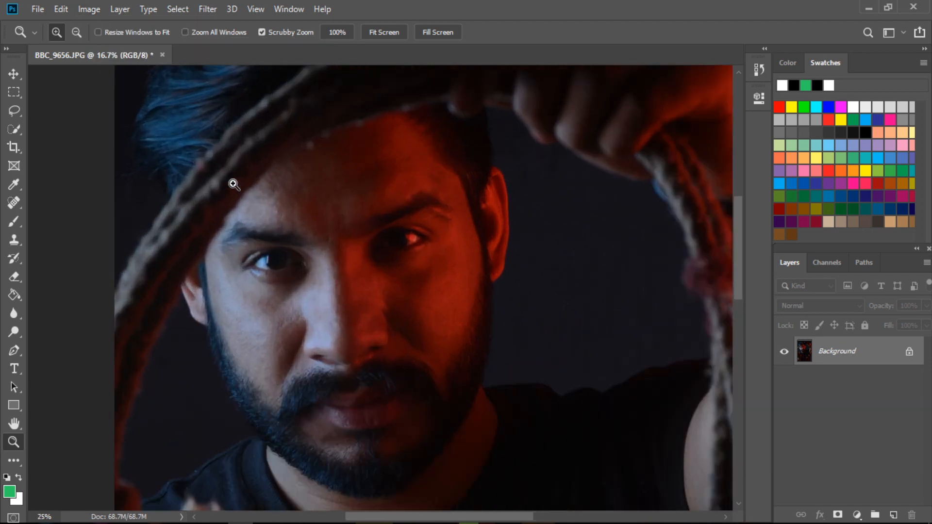
click(233, 183)
click(311, 202)
drag(299, 312, 304, 372)
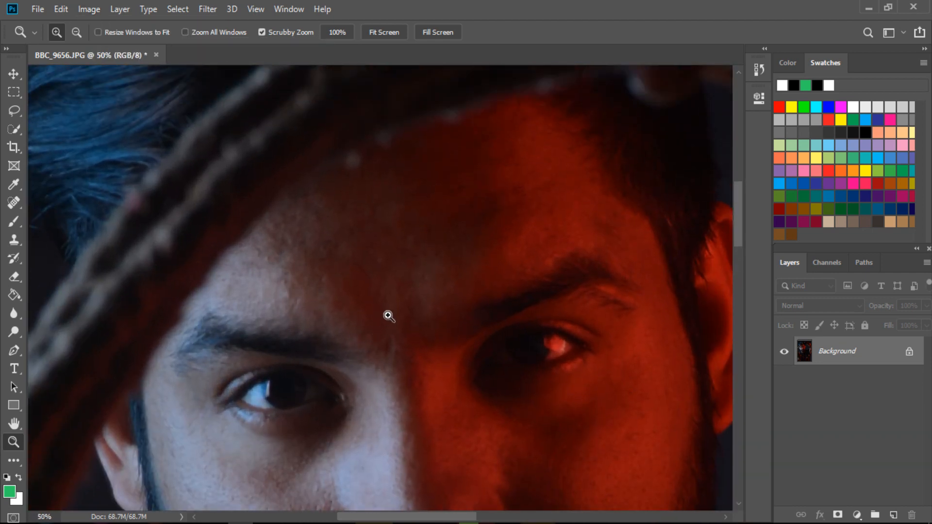
scroll(388, 316, down, 3)
scroll(393, 316, down, 2)
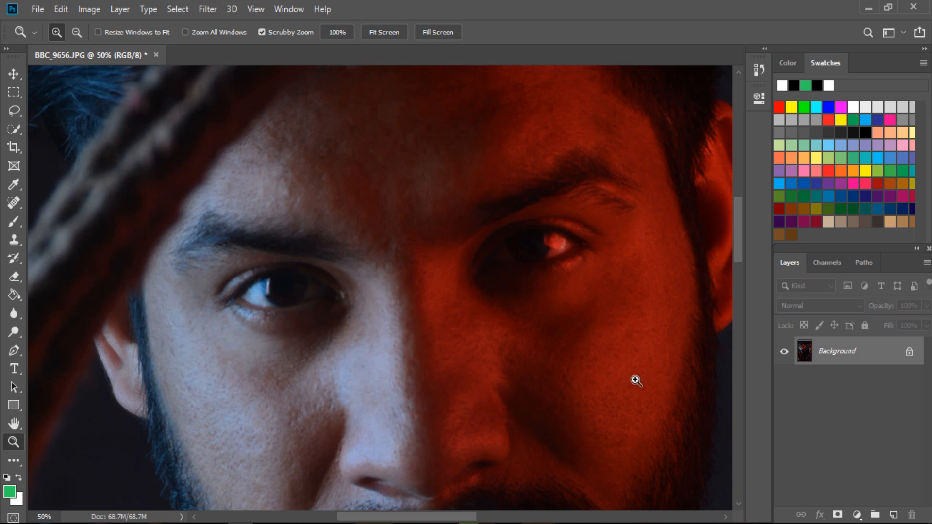
click(13, 203)
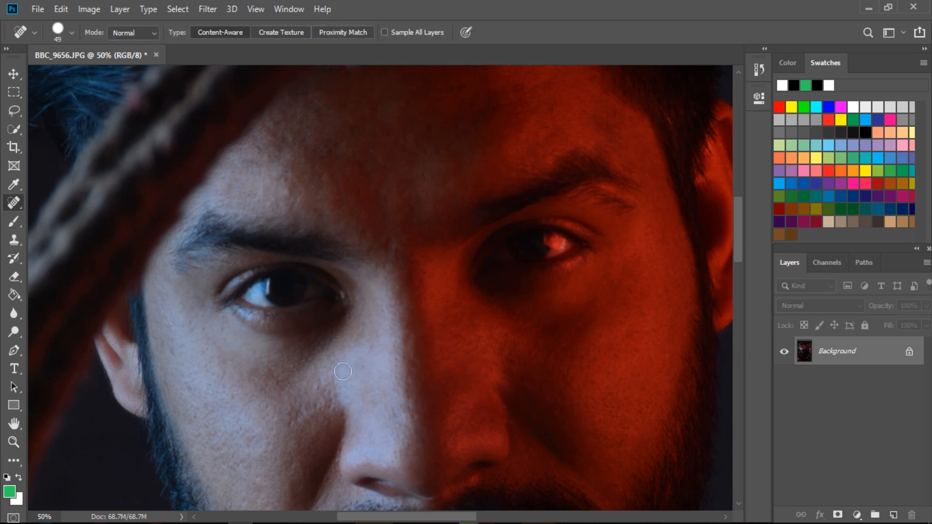
scroll(342, 371, down, 10)
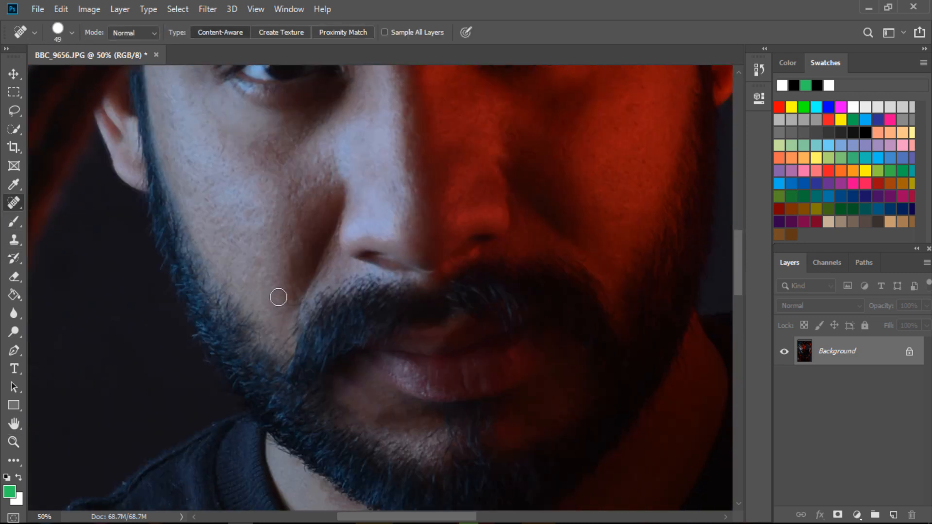
scroll(289, 279, up, 4)
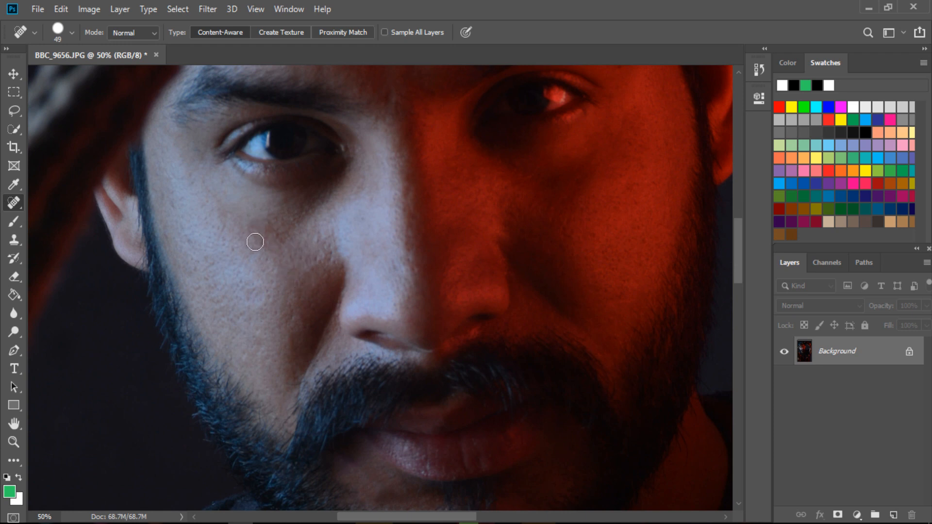
scroll(255, 242, up, 9)
right_click(334, 224)
drag(380, 250, 386, 253)
click(274, 214)
click(276, 204)
click(262, 186)
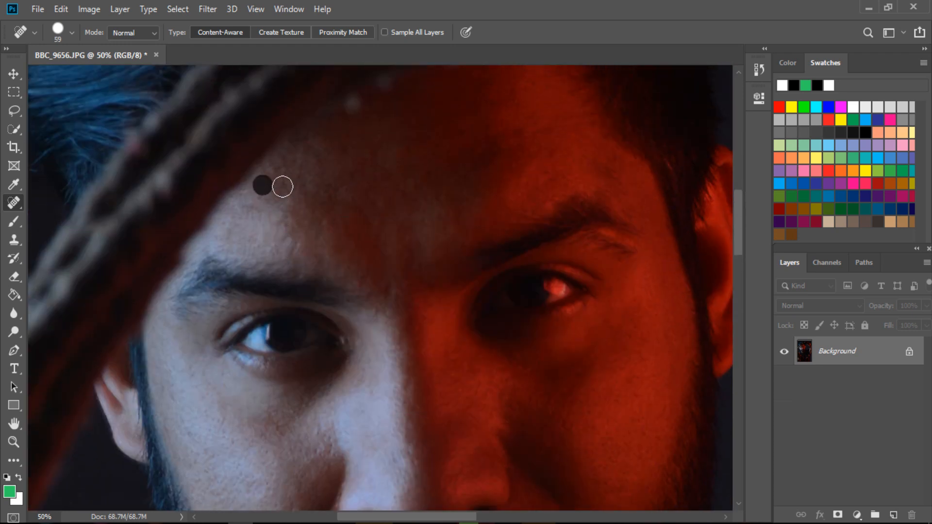
click(468, 134)
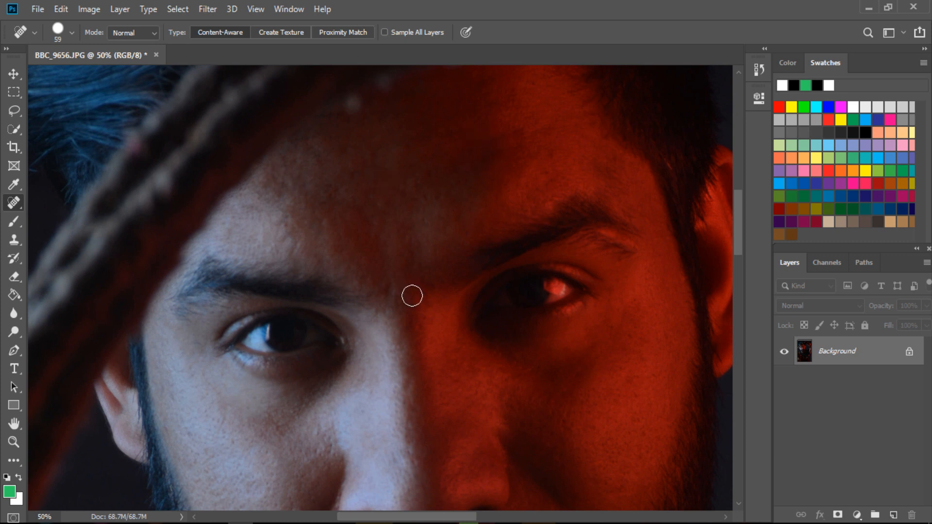
Reduce the Spot Healing Brush size to 35 for finer spots around the eyes.
key(bracketleft)
key(bracketleft)
key(bracketleft)
key(bracketleft)
scroll(410, 347, down, 2)
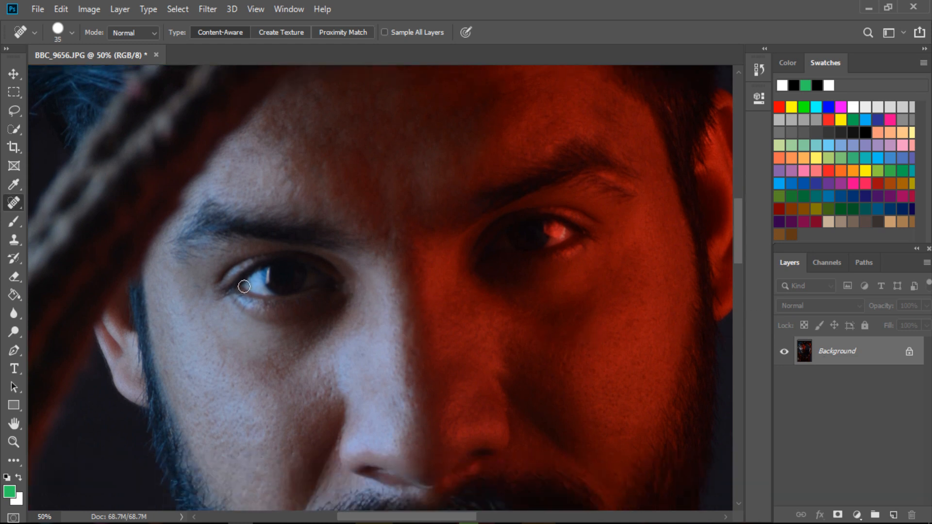
Duplicate the Background layer twice to get two working copies above the original.
drag(873, 363, 893, 516)
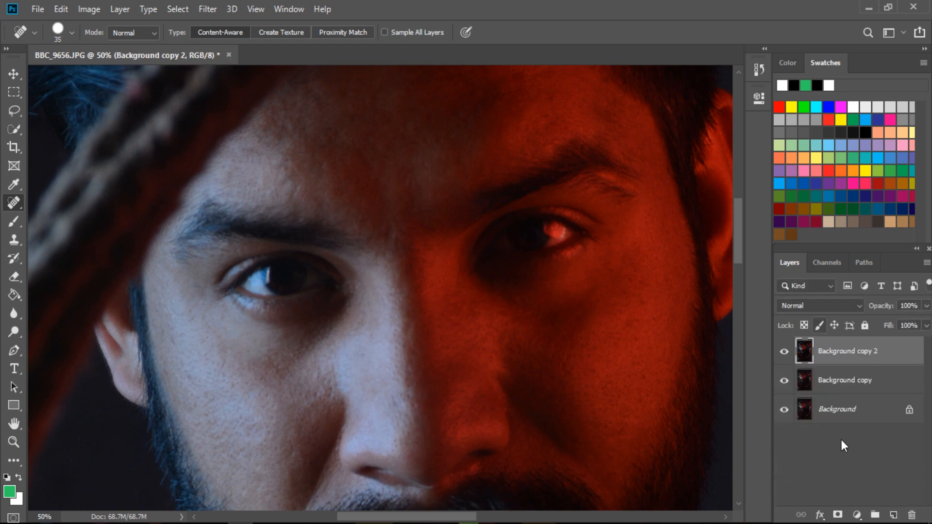
scroll(414, 296, up, 2)
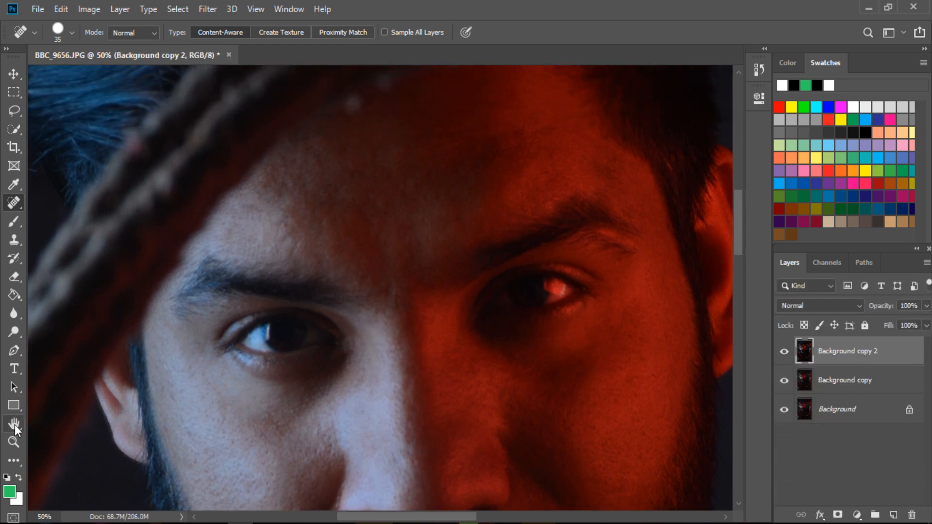
click(15, 440)
scroll(358, 209, up, 2)
scroll(358, 209, up, 2)
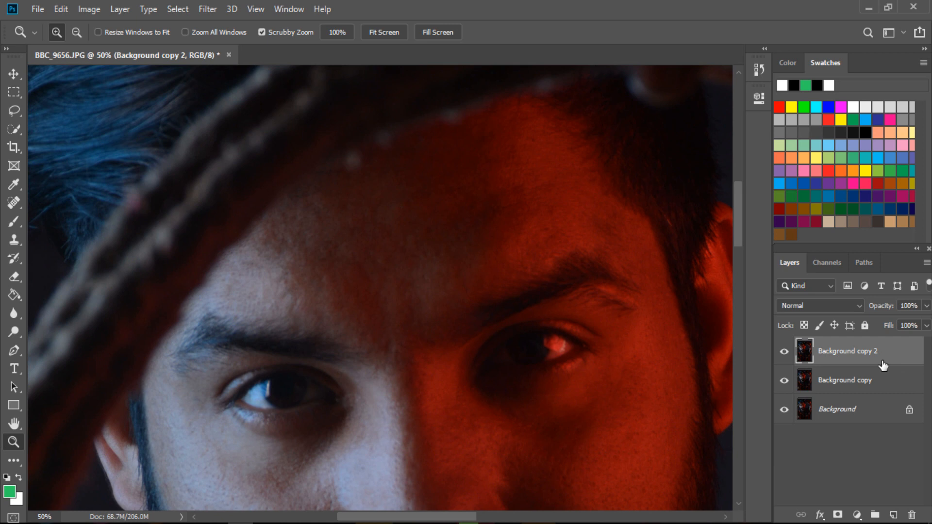
Apply a High Pass filter with a radius of 1.4 pixels to the Background copy 2 layer.
click(204, 10)
mouse_move(277, 293)
click(406, 304)
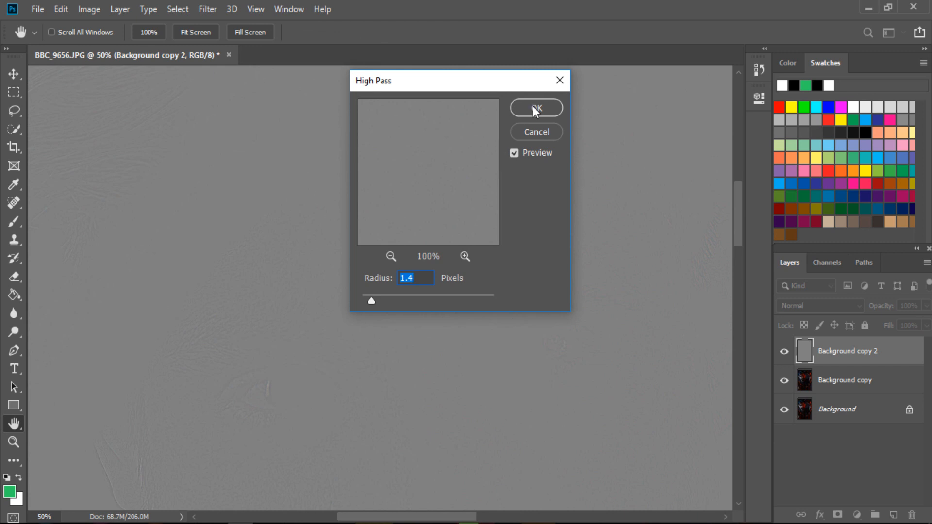
click(536, 108)
Set the blend mode of the Background copy 2 layer to Vivid Light.
key(z)
click(796, 305)
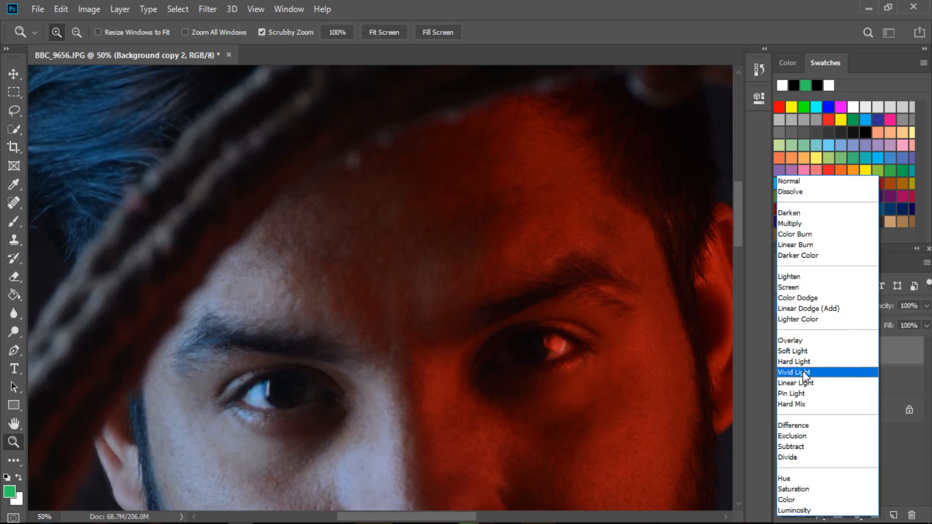
click(802, 371)
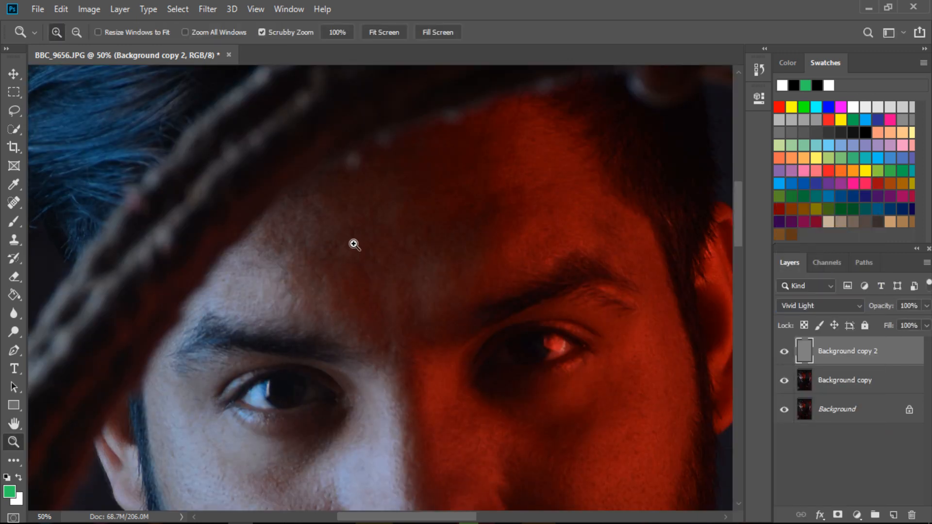
Apply a Gaussian Blur with a radius of 1.2 pixels to the Background copy layer.
drag(354, 243, 350, 302)
click(835, 381)
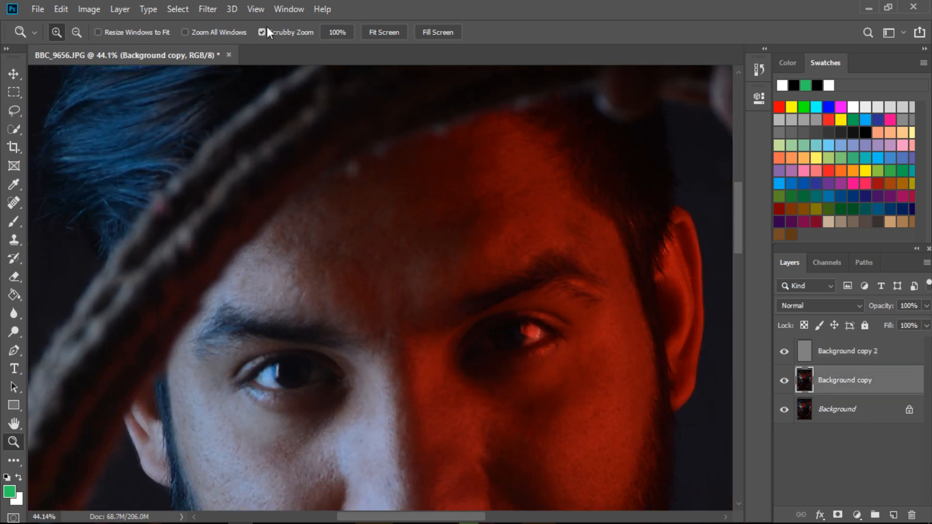
click(217, 9)
click(410, 222)
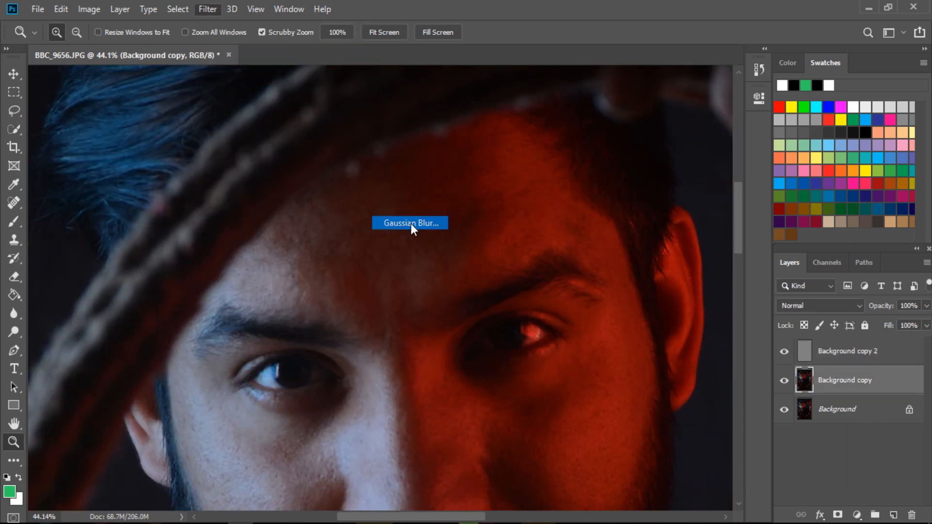
drag(424, 299, 370, 298)
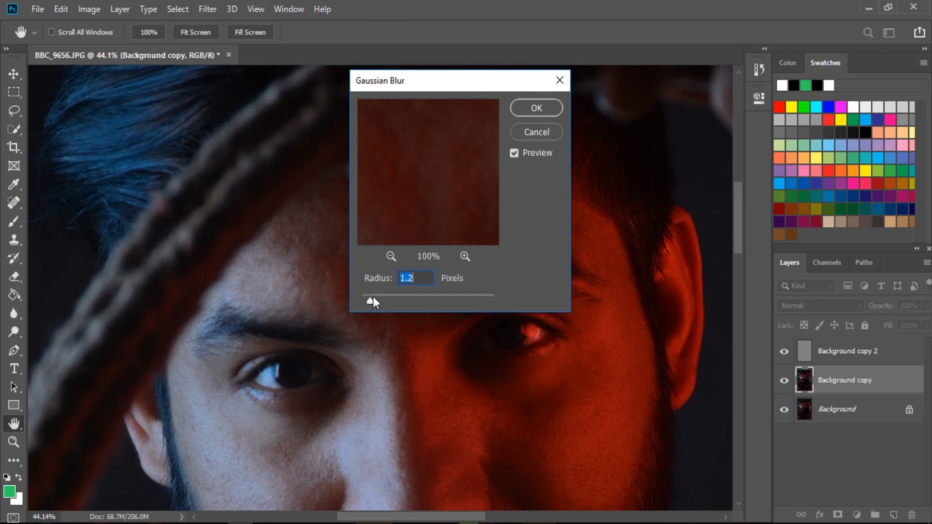
key(z)
click(536, 108)
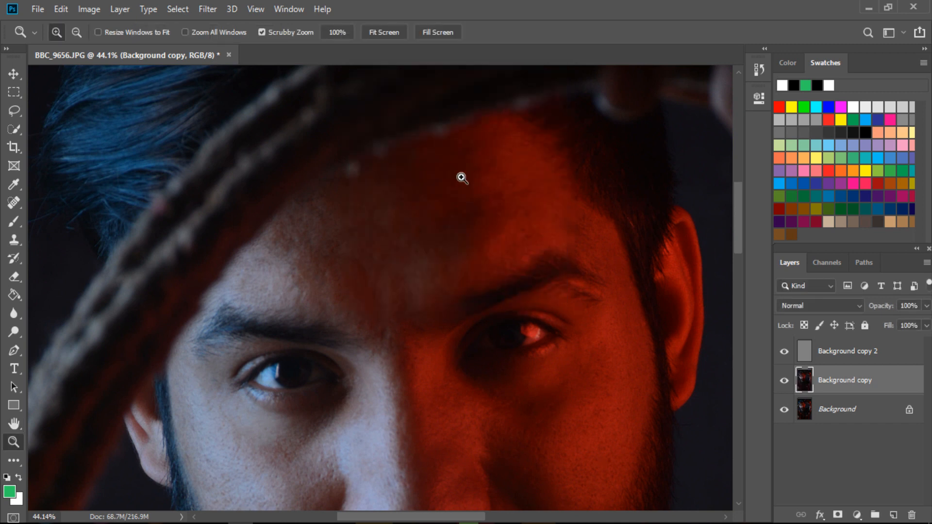
Choose the Mixer Brush and set Wet to 20%, Load to 50% and Mix to 80%.
right_click(16, 219)
click(73, 265)
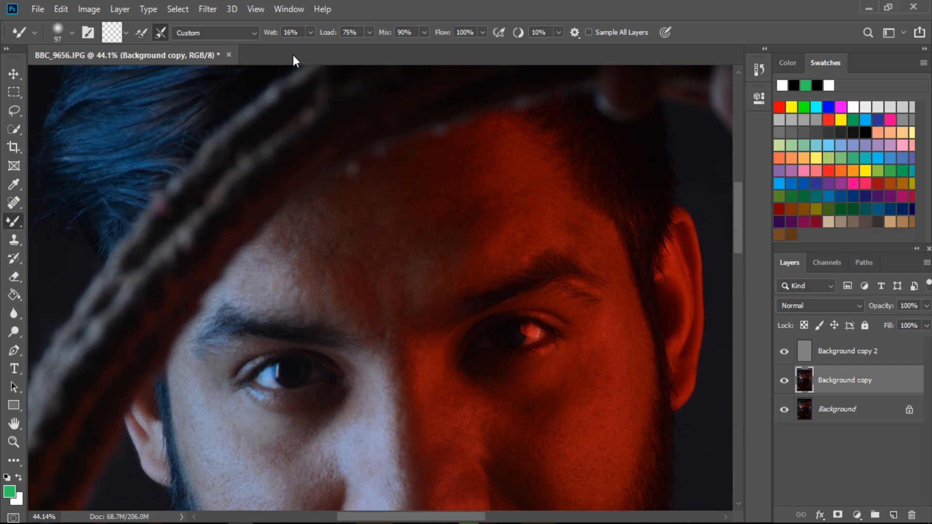
click(309, 32)
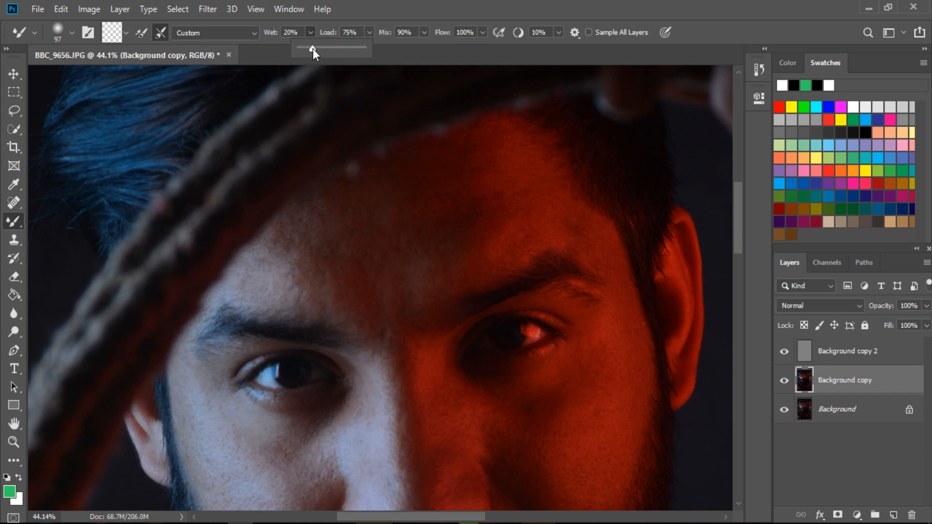
click(369, 33)
drag(372, 47, 324, 41)
click(313, 35)
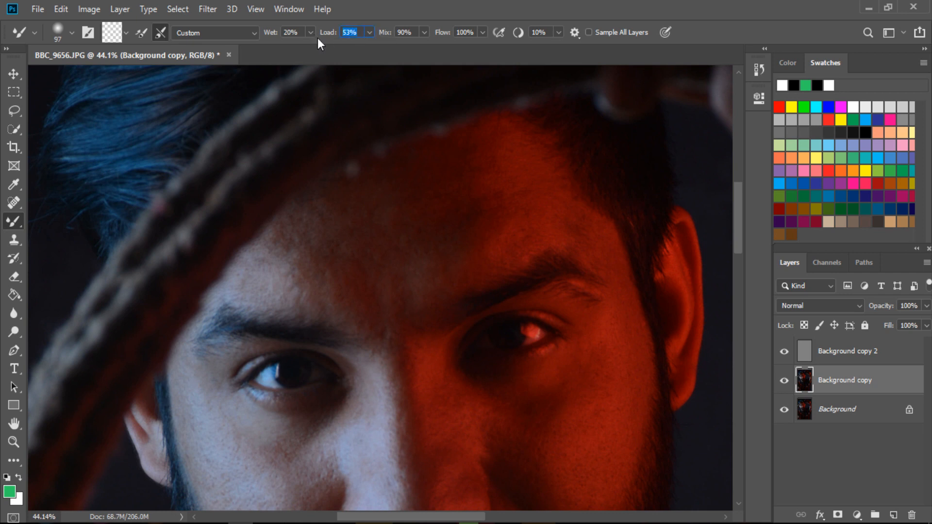
text(50)
click(419, 41)
drag(421, 31, 325, 39)
text(80)
key(Return)
Smooth the skin on the blue-lit side of the forehead with an enlarged Mixer Brush on Background copy.
scroll(91, 178, down, 1)
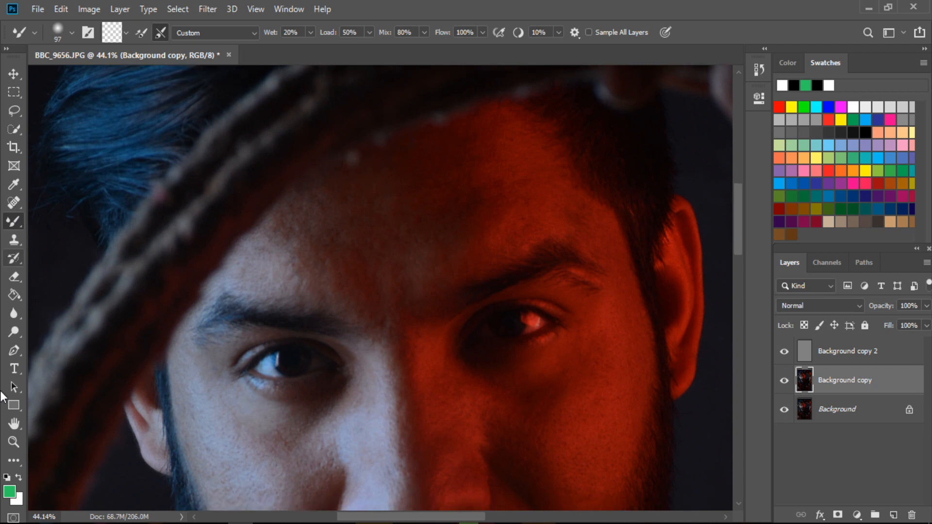
click(14, 441)
click(343, 253)
click(323, 253)
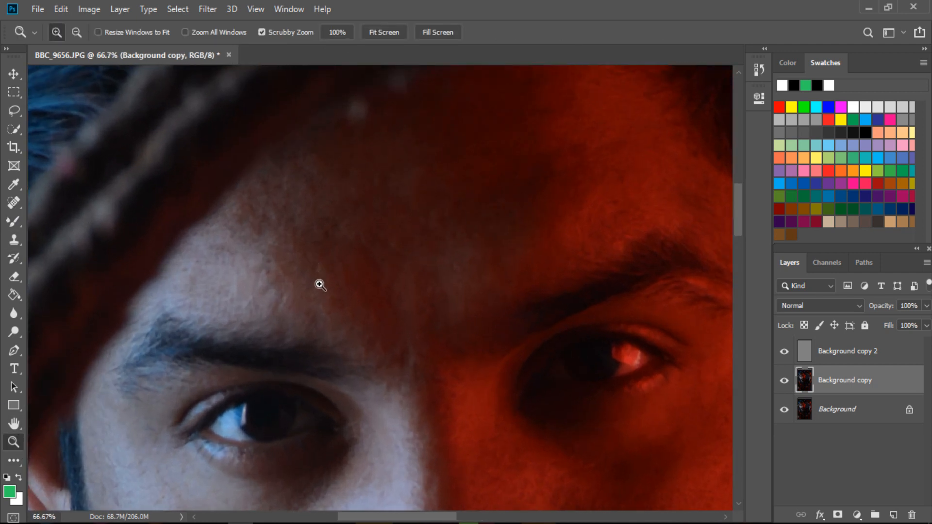
scroll(429, 328, up, 3)
click(14, 222)
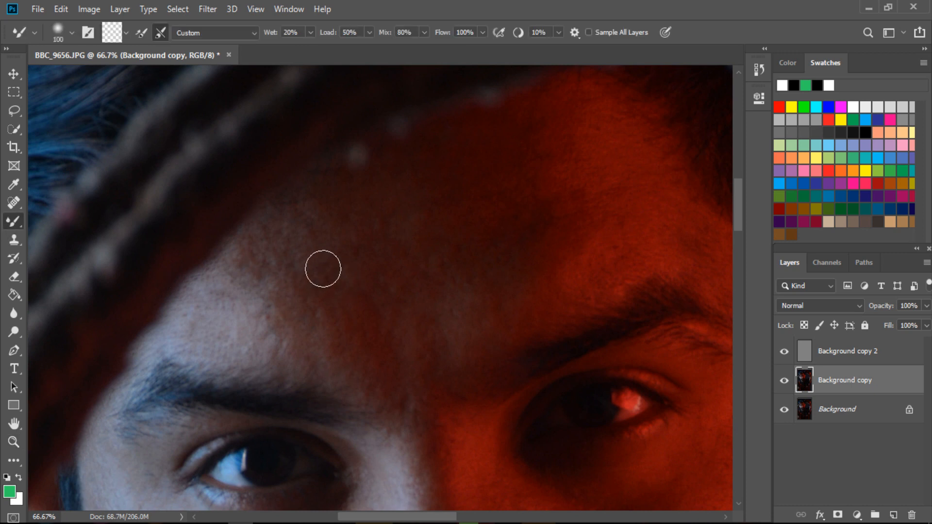
key(bracketright)
key(bracketright)
key(bracketright)
key(bracketright)
mouse_move(343, 246)
mouse_down()
mouse_move(307, 293)
mouse_move(347, 244)
mouse_move(307, 262)
mouse_move(286, 296)
mouse_move(282, 282)
mouse_move(254, 345)
mouse_move(278, 316)
mouse_move(260, 333)
mouse_move(271, 312)
mouse_move(278, 315)
mouse_move(239, 349)
mouse_move(342, 363)
mouse_move(286, 372)
mouse_move(314, 298)
mouse_move(305, 332)
mouse_move(299, 314)
mouse_move(285, 319)
mouse_move(298, 289)
mouse_move(256, 336)
mouse_move(257, 324)
mouse_move(216, 317)
mouse_move(240, 253)
mouse_move(194, 325)
mouse_move(205, 316)
mouse_move(373, 341)
mouse_move(339, 254)
mouse_move(368, 340)
mouse_up()
Blend the forehead skin just above the blue-lit eyebrow with the Mixer Brush at size 200.
key(bracketright)
scroll(254, 324, down, 1)
key(bracketleft)
key(bracketleft)
key(bracketright)
key(bracketright)
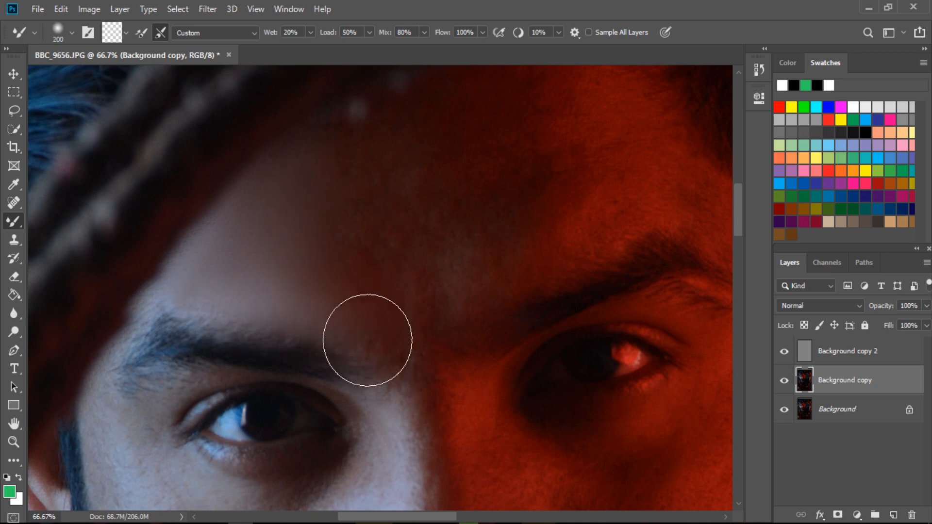
Smooth the middle of the forehead between the brows and the rope, enlarging the Mixer Brush to size 400.
key(bracketright)
key(bracketright)
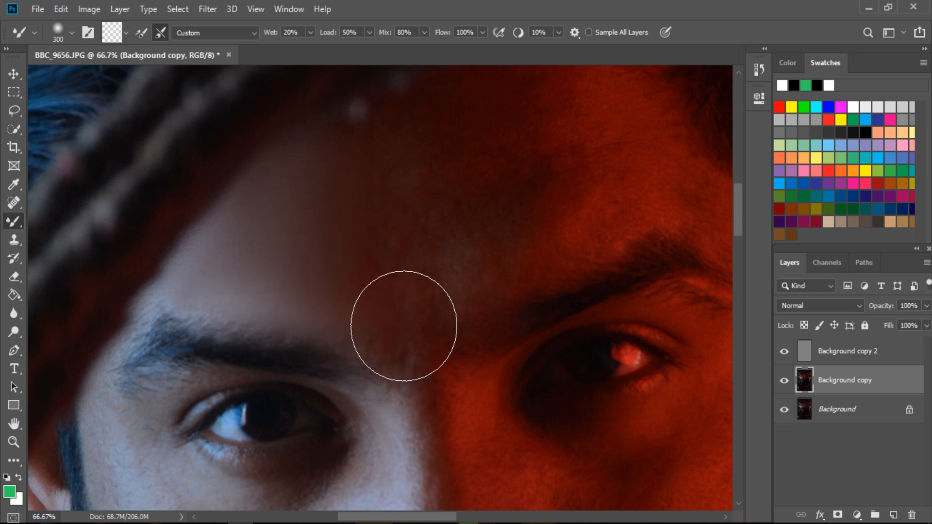
scroll(485, 340, up, 1)
key(bracketright)
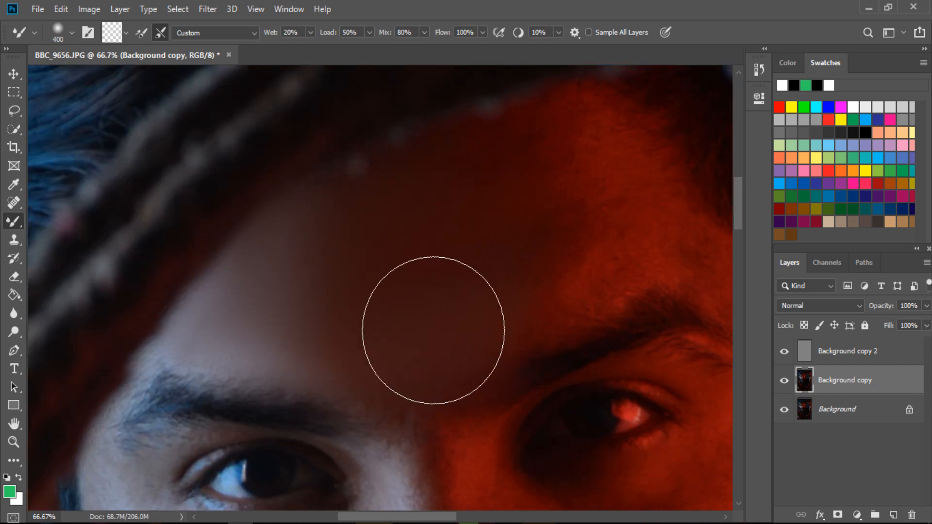
Smooth the upper forehead skin along the rope edge using the Mixer Brush at sizes 250 to 300.
scroll(481, 369, up, 2)
key(bracketleft)
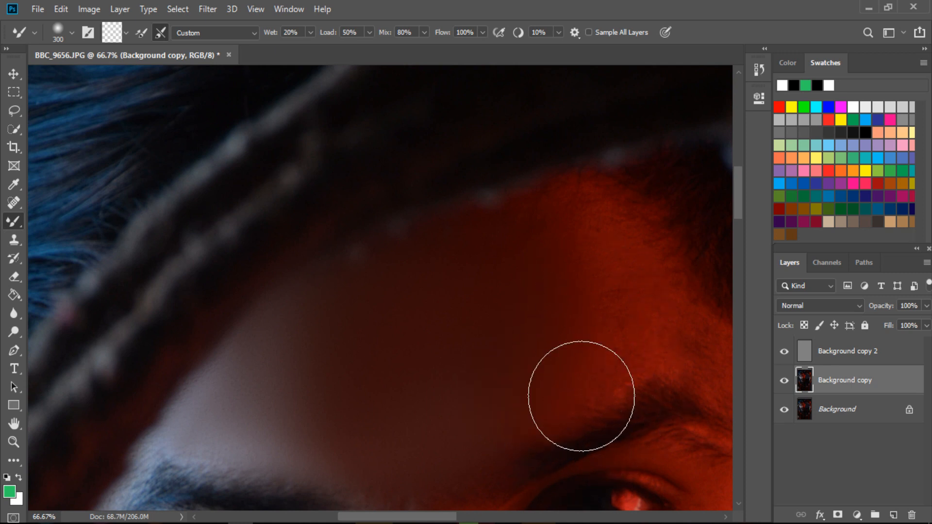
key(bracketleft)
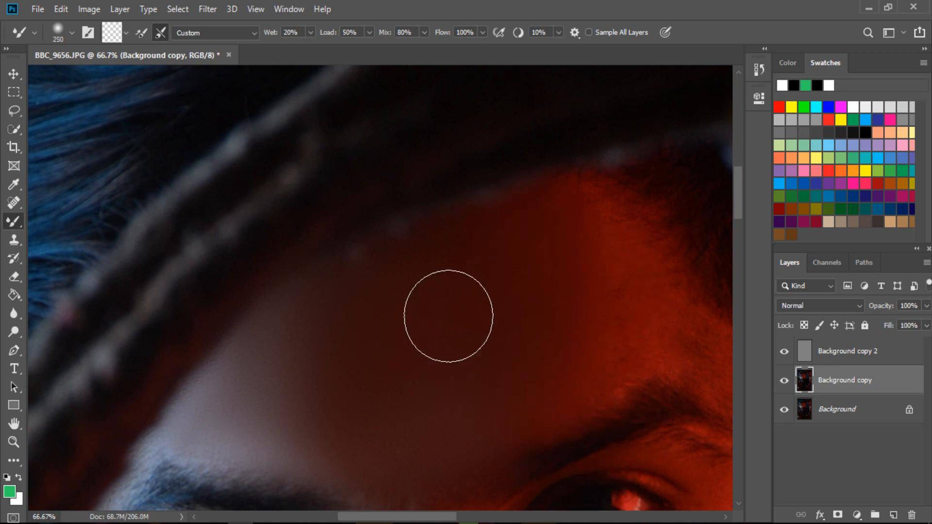
key(bracketright)
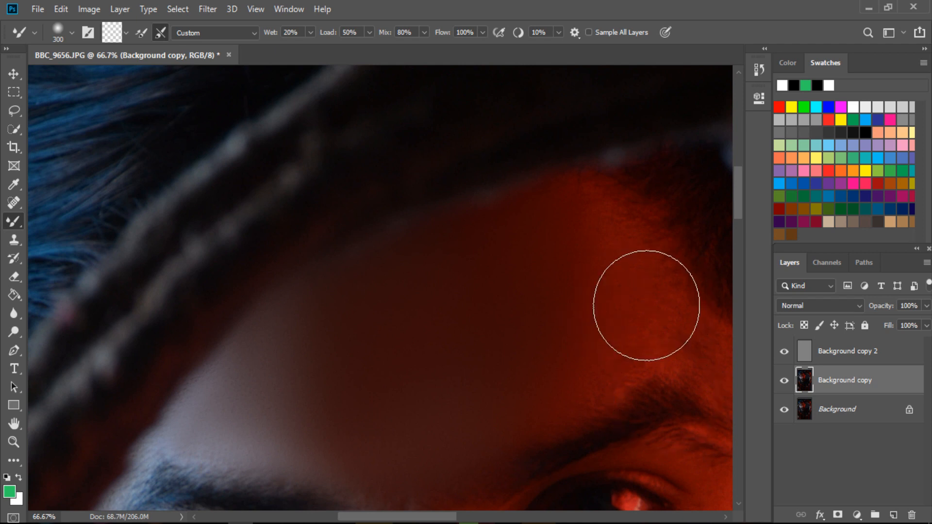
Reduce the Mixer Brush to size 175 and blend the forehead skin just above the red-lit eyebrow.
key(bracketleft)
key(bracketleft)
key(bracketleft)
scroll(638, 349, down, 3)
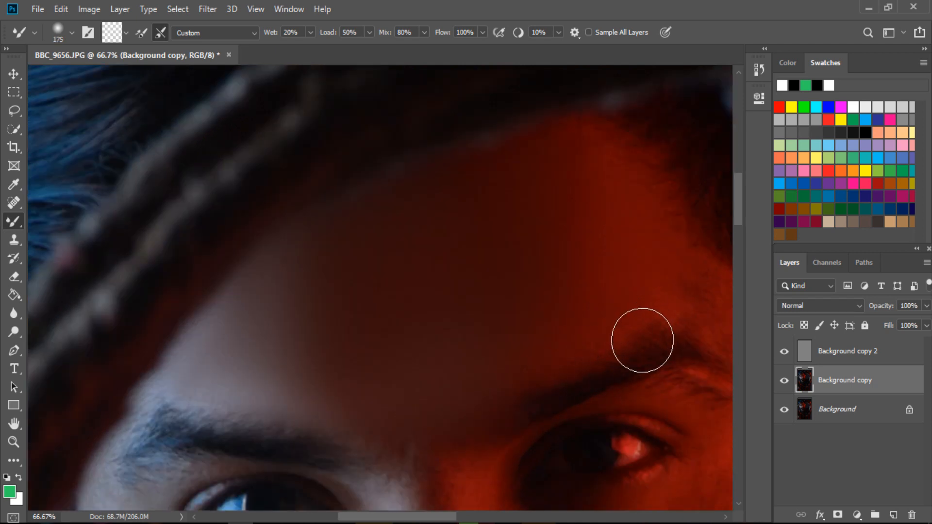
Blend the blue-to-red transition across the middle of the forehead, enlarging the Mixer Brush to size 400.
key(bracketright)
key(bracketright)
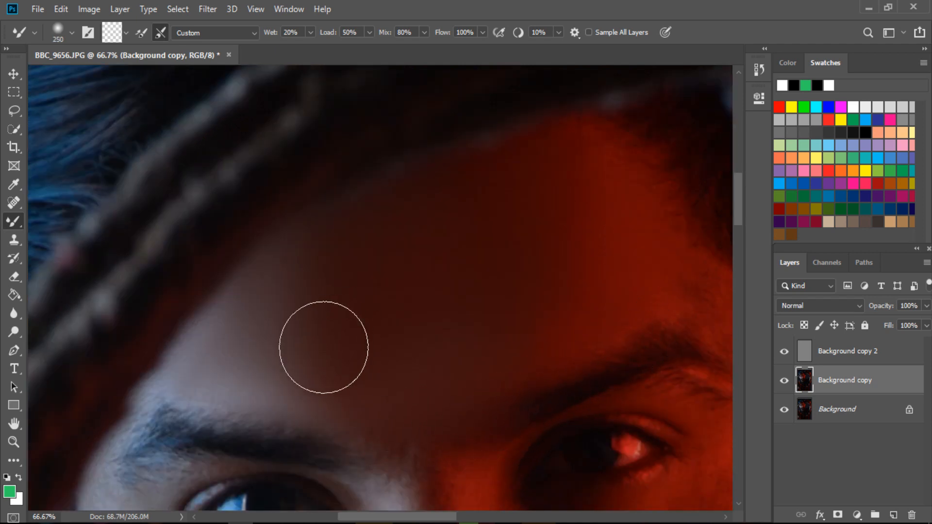
key(bracketright)
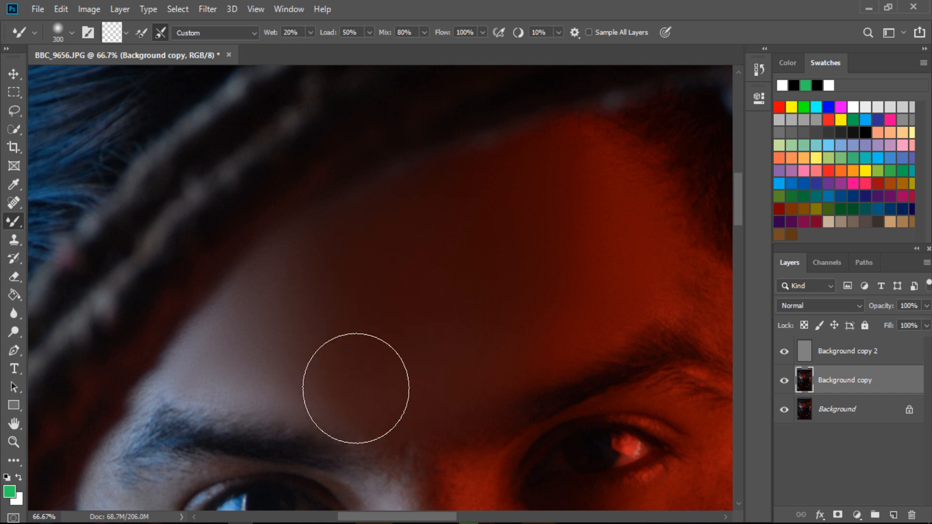
key(bracketright)
Smooth the red-lit forehead beside the hairline with the Mixer Brush reduced to size 175.
key(space)
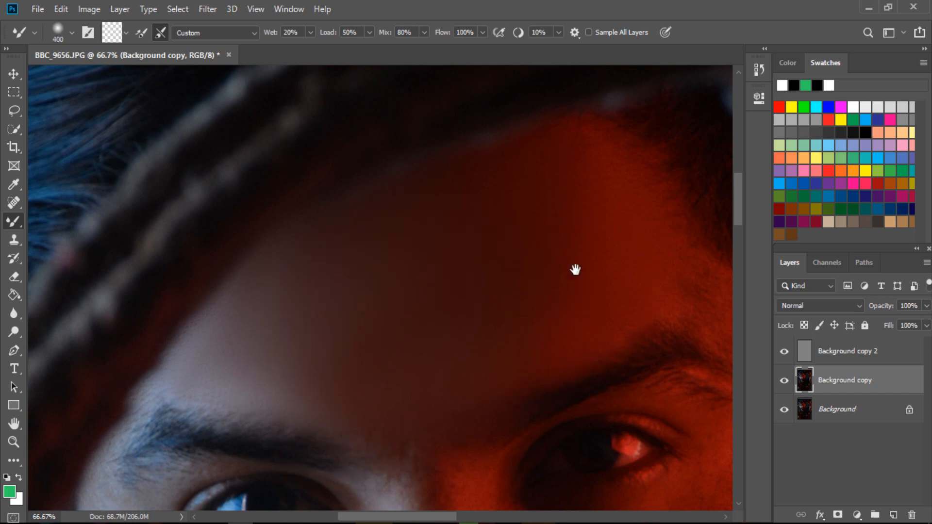
drag(575, 270, 414, 210)
key(bracketleft)
key(bracketleft)
key(bracketleft)
key(bracketleft)
key(bracketleft)
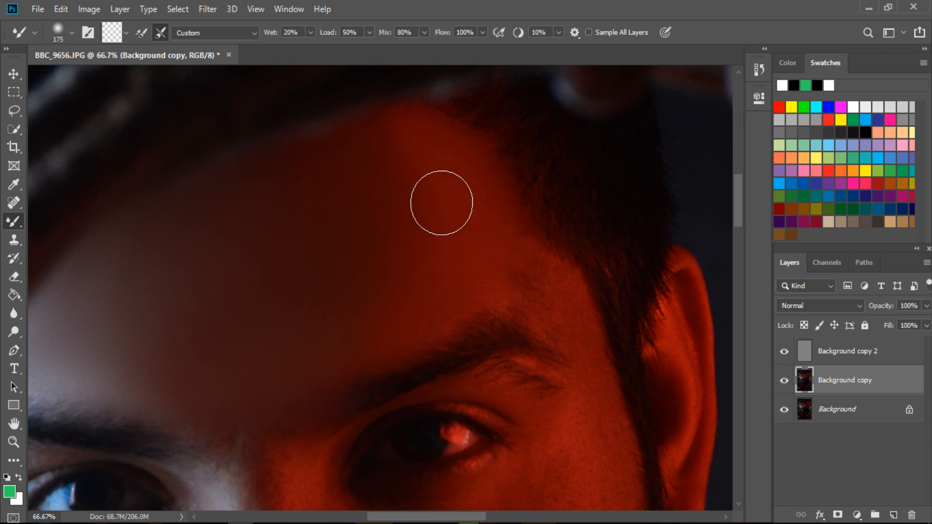
Smooth the skin between the red-lit eyebrow's tail and the hairline with the Mixer Brush at sizes 150 and 125.
scroll(541, 272, down, 1)
key(bracketleft)
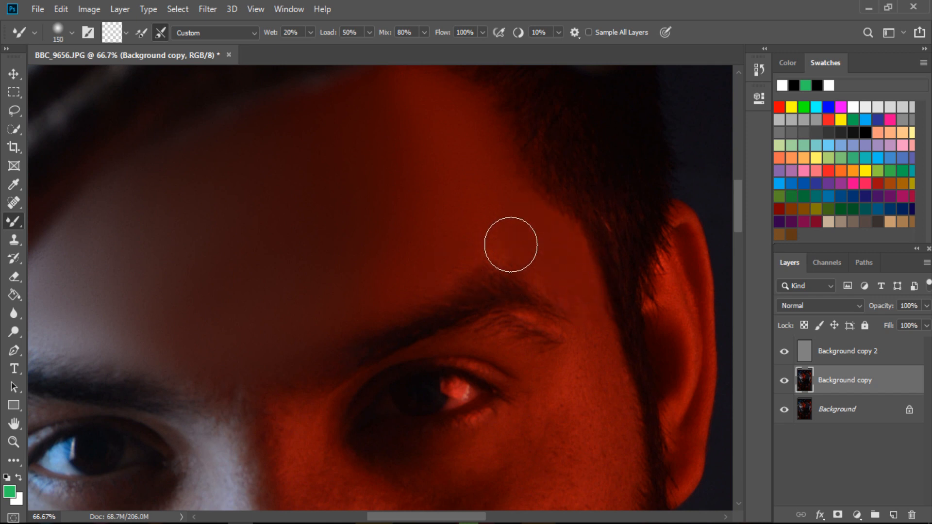
scroll(602, 266, down, 1)
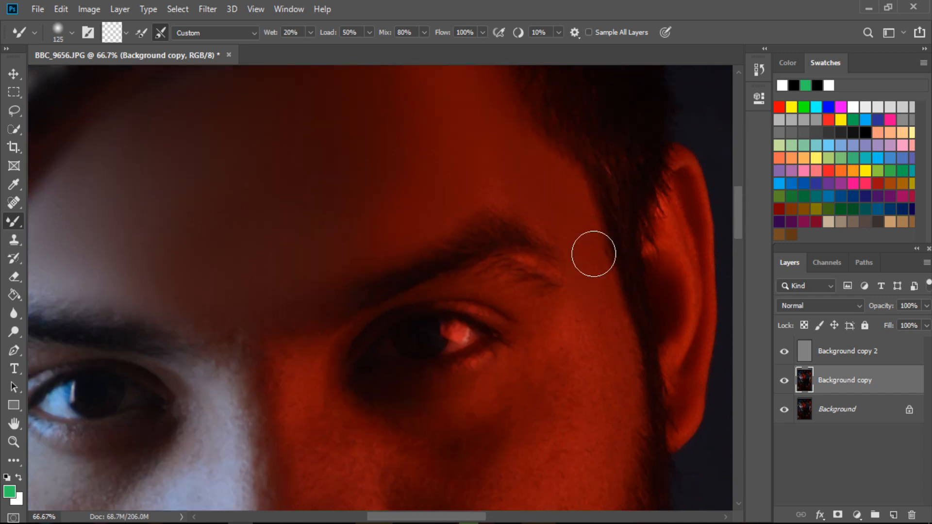
Smooth the red-lit temple and upper outer cheek along the sideburn, enlarging the Mixer Brush to size 200.
scroll(607, 271, down, 1)
key(bracketright)
key(bracketright)
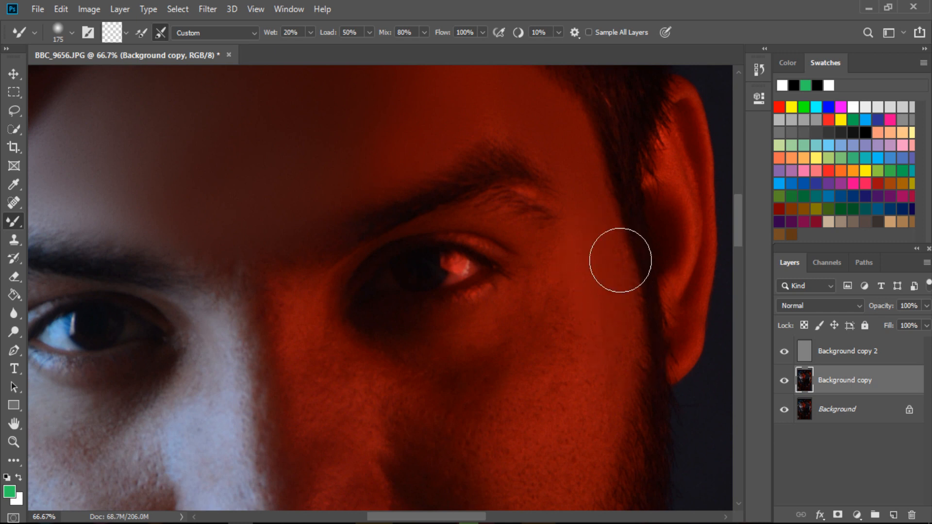
scroll(622, 272, down, 1)
key(bracketright)
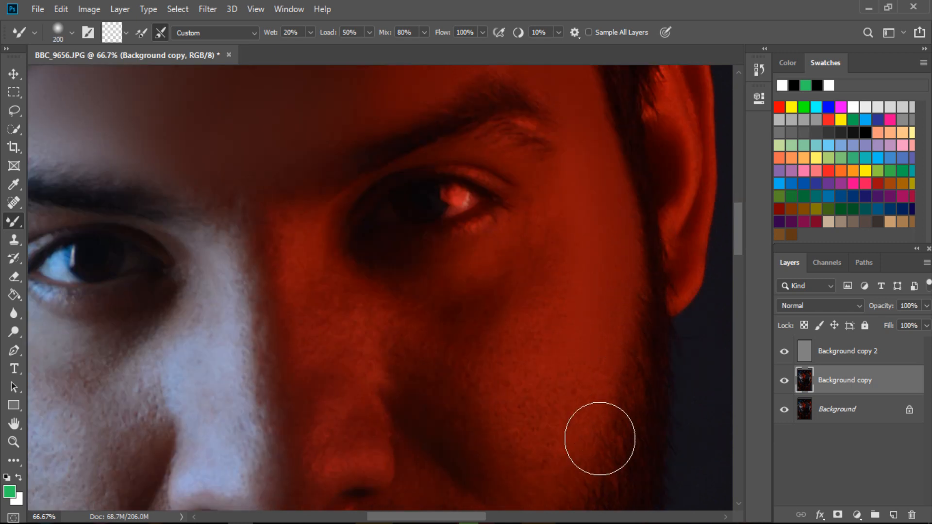
Smooth the red-lit cheek down to the beard edge, varying the Mixer Brush from size 175 up to 300.
scroll(589, 441, down, 1)
key(bracketleft)
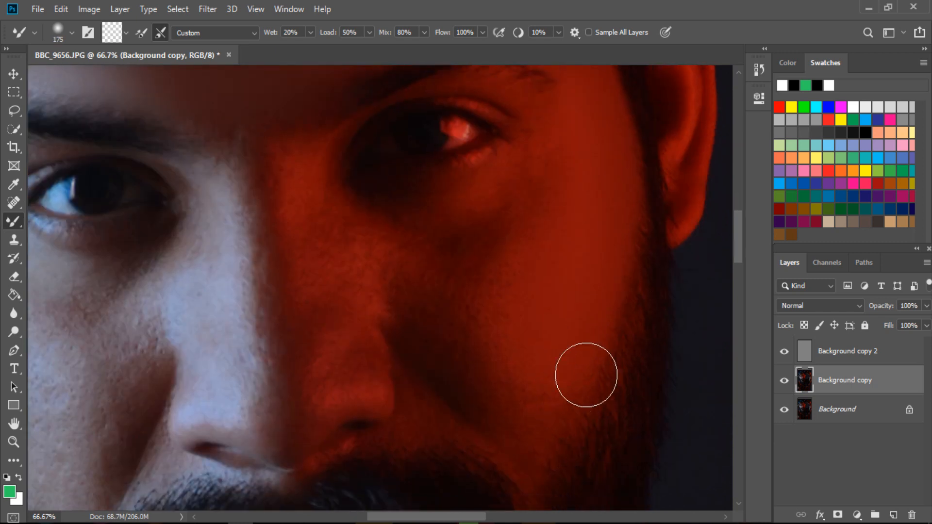
key(bracketright)
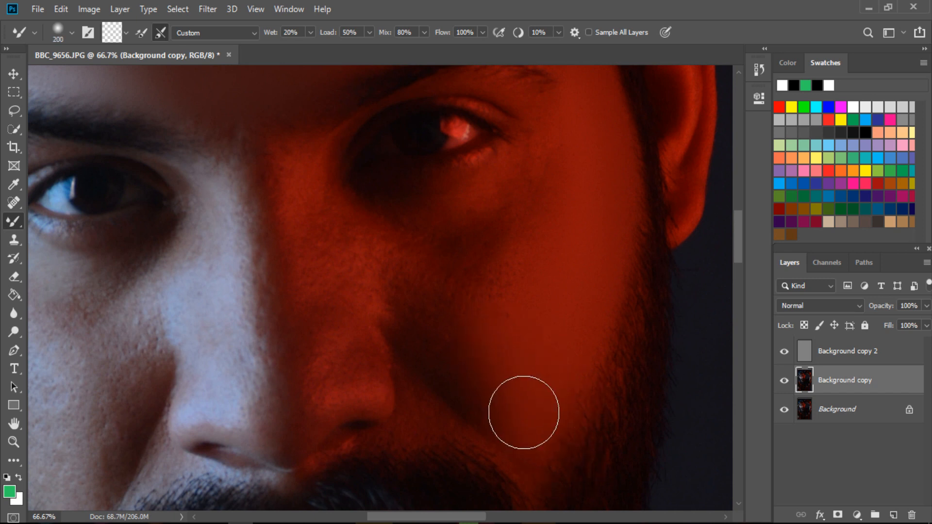
key(bracketright)
key(bracketright)
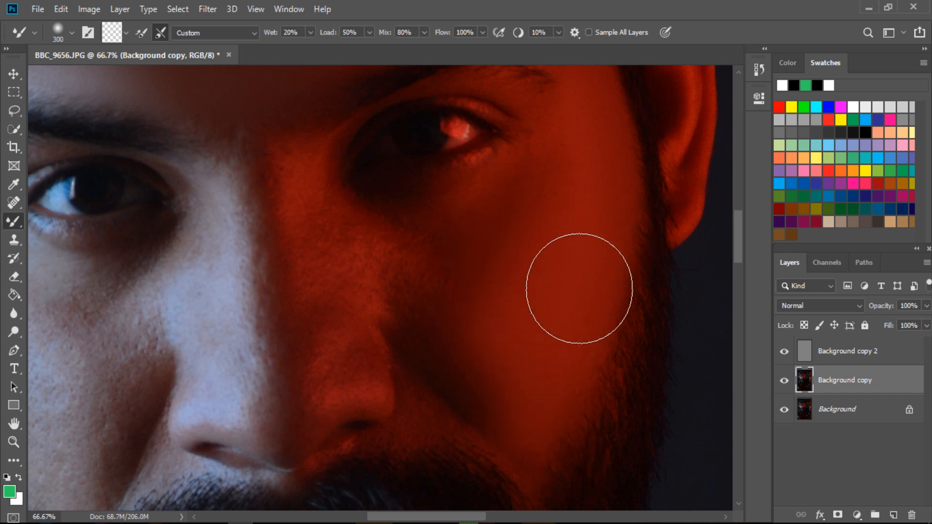
Blend the skin below the red-lit eye and the inner cheek with the Mixer Brush at sizes 175 to 250.
scroll(579, 288, up, 1)
key(bracketleft)
key(bracketleft)
key(bracketleft)
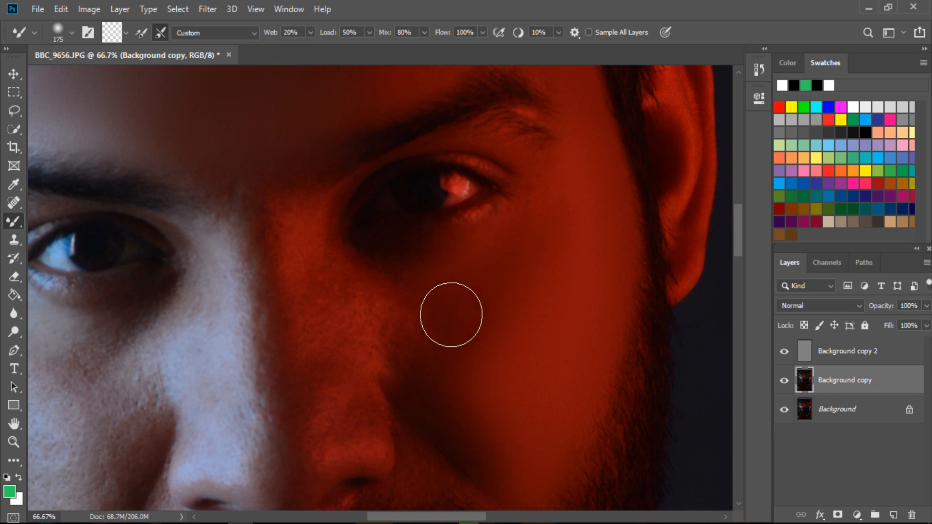
key(bracketright)
key(bracketright)
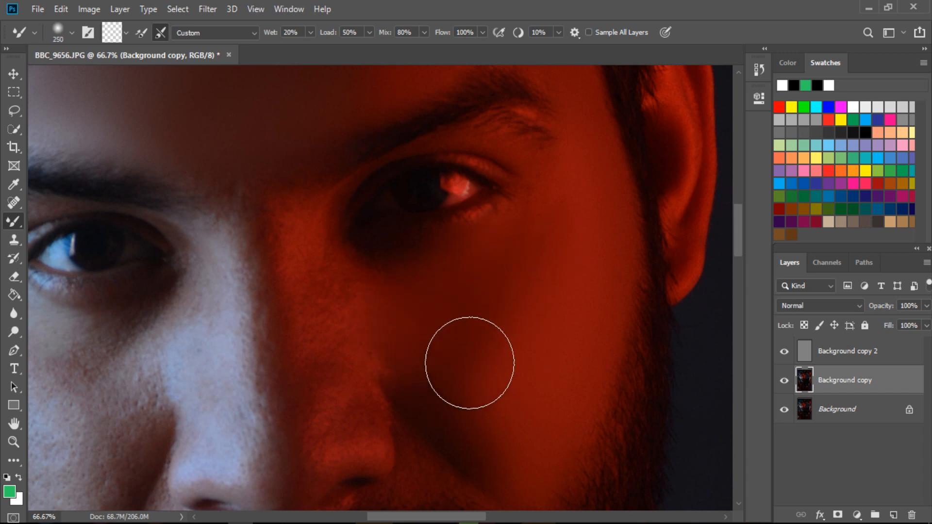
Smooth the red-lit side and bridge of the nose with Mixer Brush strokes at sizes 150 and 175.
key(bracketleft)
key(bracketleft)
key(bracketleft)
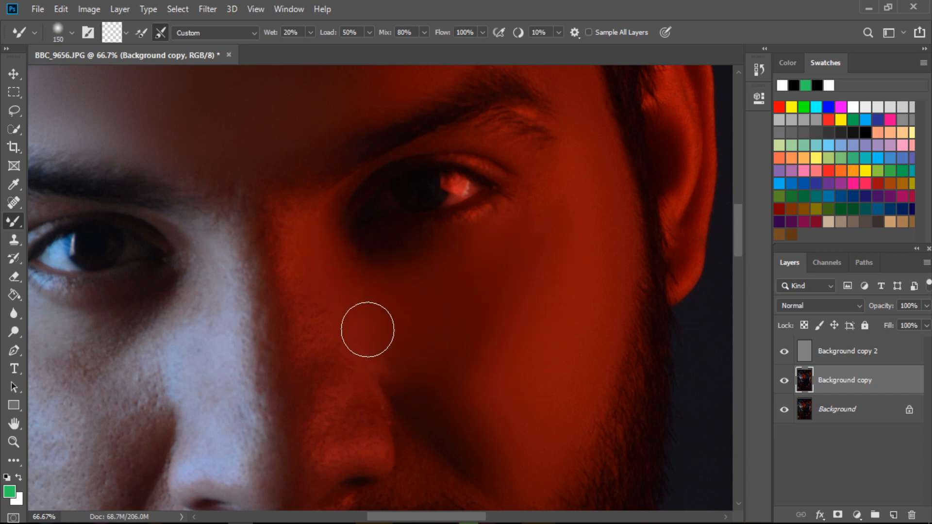
drag(324, 232, 335, 350)
key(bracketright)
drag(310, 273, 305, 344)
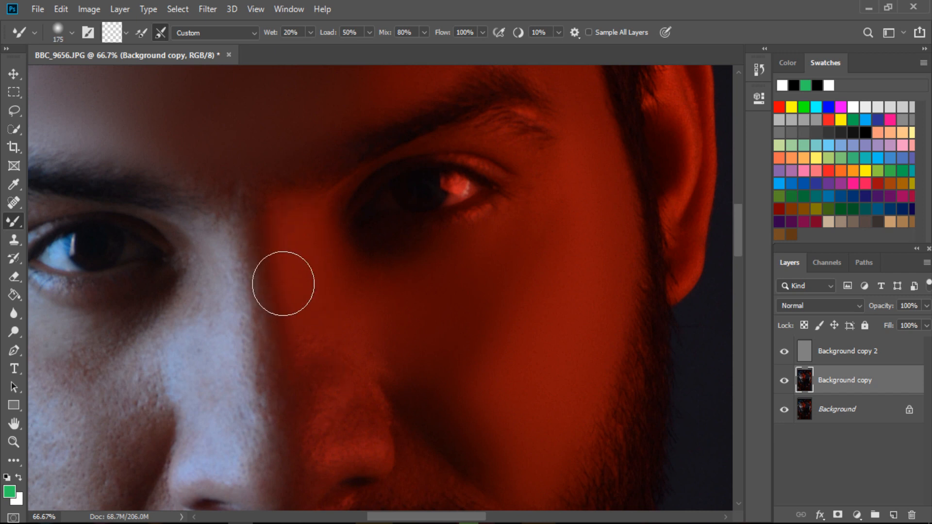
drag(283, 283, 292, 426)
Smooth the lower nose and the red-lit nostril wing with the Mixer Brush at sizes 150 and 175.
scroll(266, 256, down, 3)
key(bracketleft)
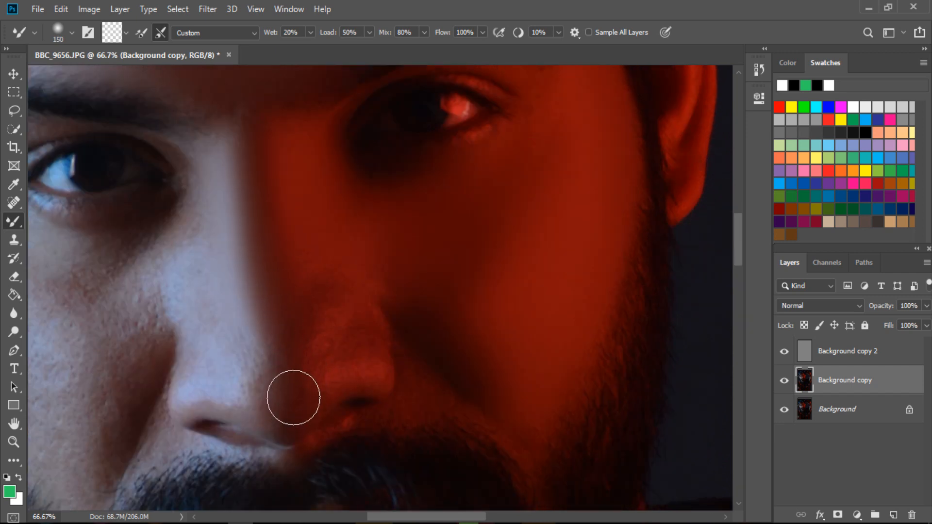
key(bracketright)
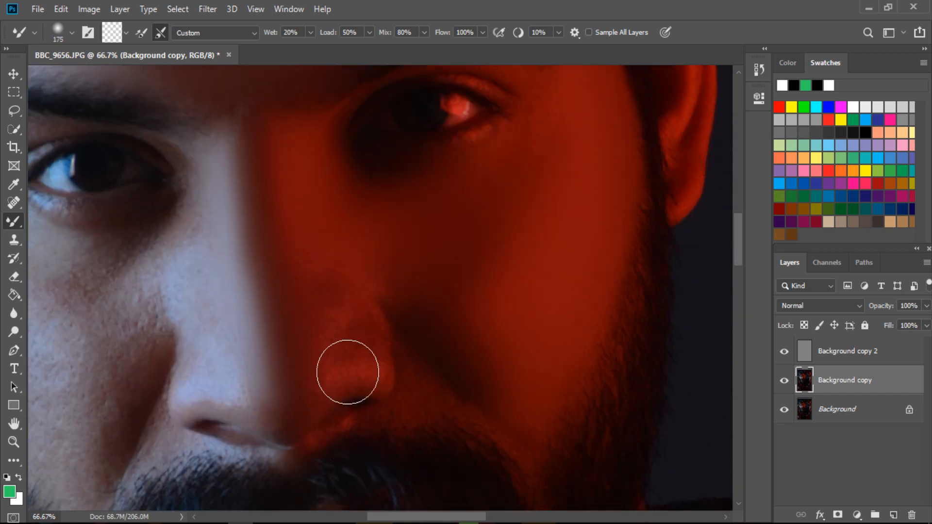
mouse_move(366, 283)
mouse_down()
mouse_move(363, 314)
mouse_move(375, 339)
mouse_up()
key(bracketleft)
key(bracketleft)
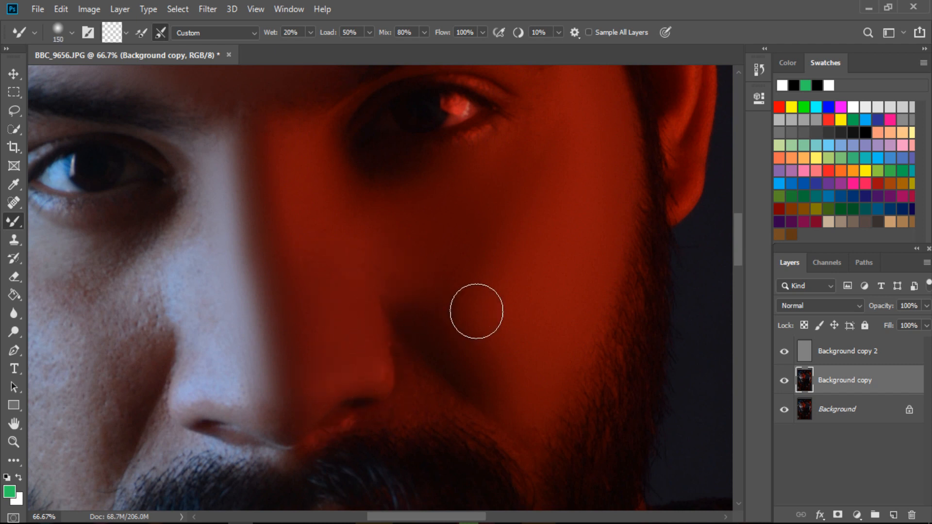
Blend the shadow beside the nose into the red-lit cheek, enlarging the Mixer Brush up to size 250.
key(bracketright)
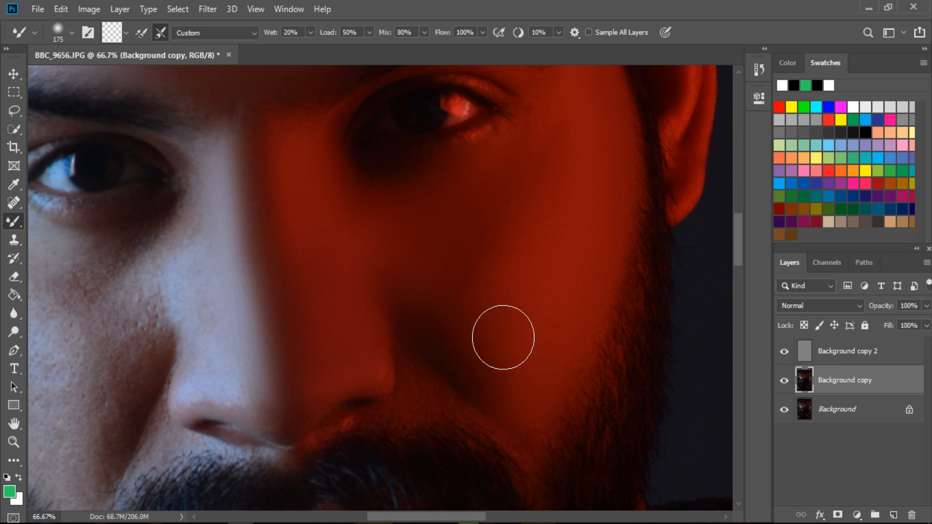
key(bracketright)
scroll(566, 160, up, 2)
key(bracketright)
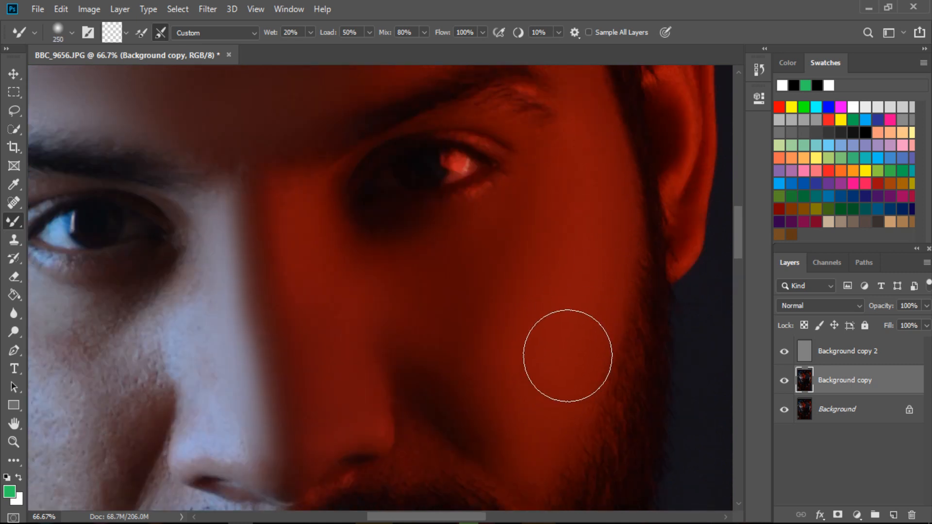
key(bracketleft)
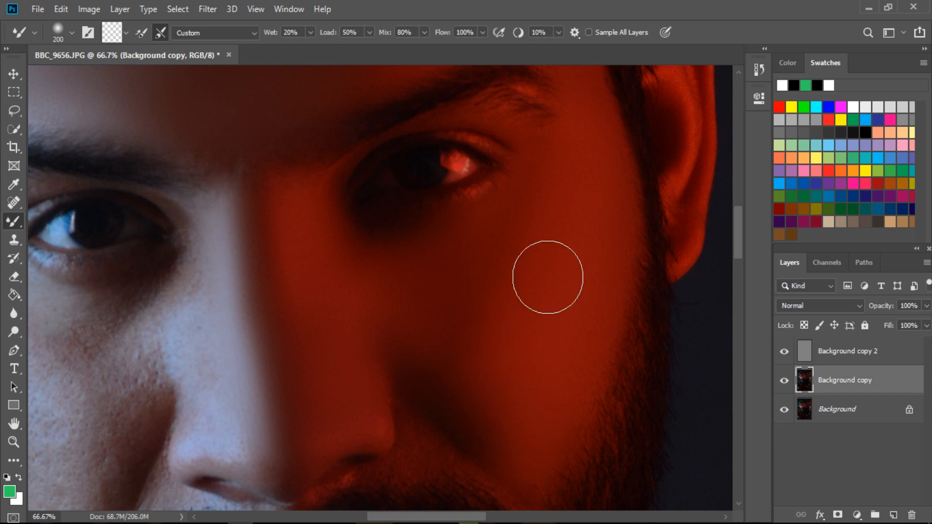
Refine the skin directly under the red-lit eye with the Mixer Brush reduced to size 125.
scroll(388, 296, up, 2)
key(bracketleft)
key(bracketleft)
key(bracketleft)
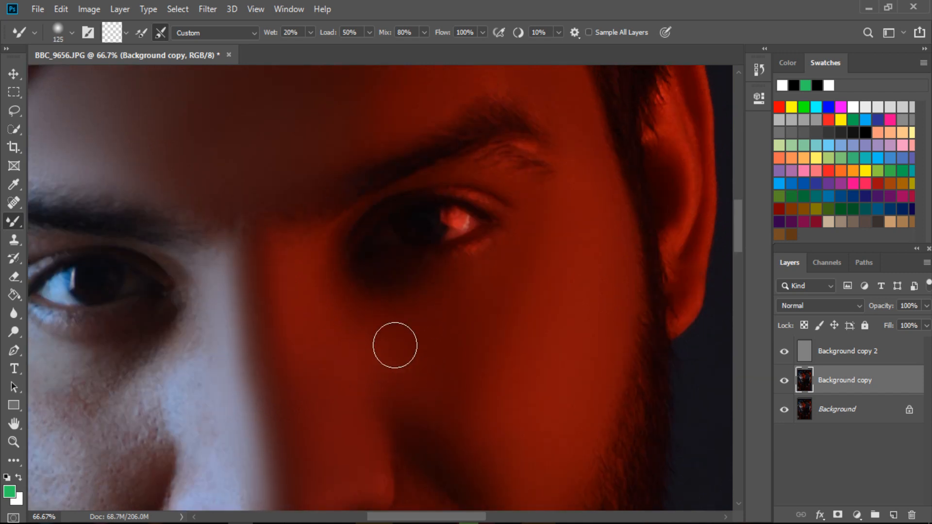
Smooth the red-lit cheek fold where it meets the mustache and beard, reducing the Mixer Brush to size 90.
scroll(395, 345, down, 3)
key(bracketleft)
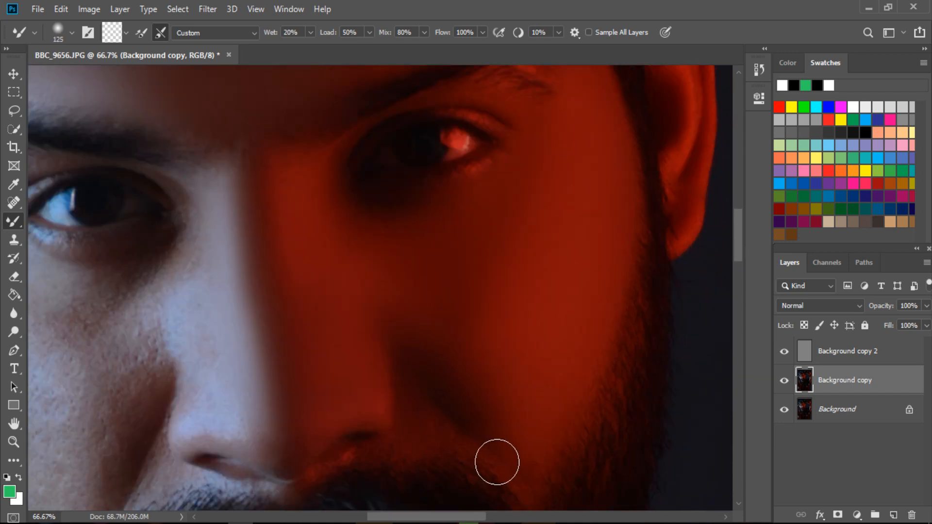
scroll(500, 426, down, 3)
key(bracketleft)
key(bracketleft)
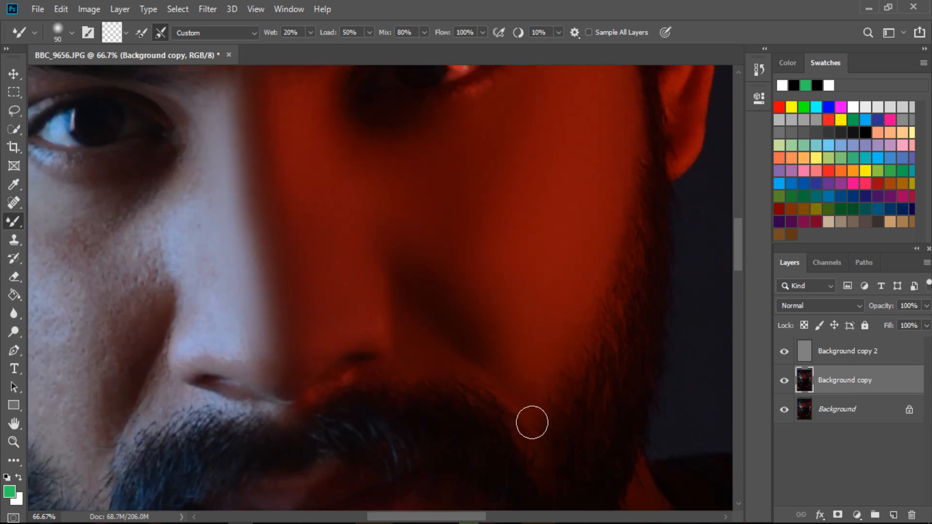
Smooth the skin around the blue-lit eyebrow's tail and temple with the Mixer Brush at sizes 80 to 100.
mouse_move(245, 328)
mouse_down()
mouse_move(437, 326)
mouse_move(509, 403)
mouse_up()
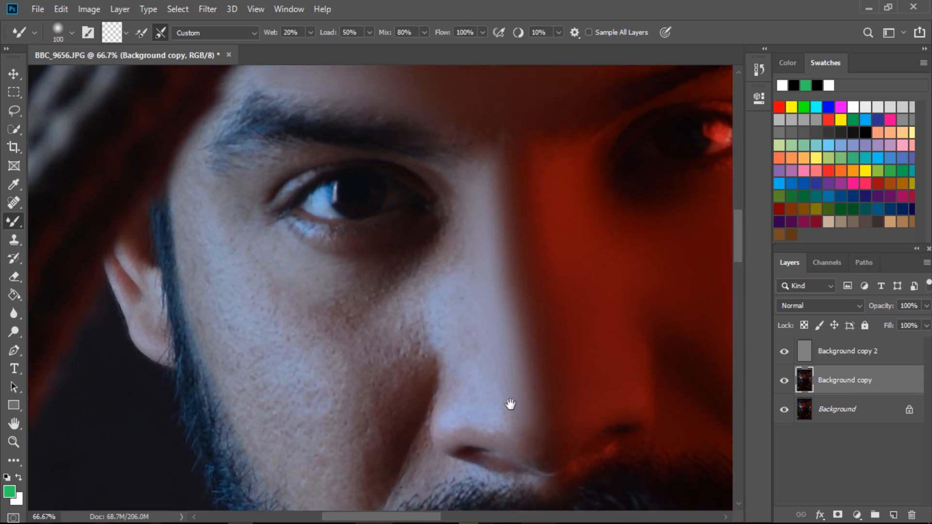
scroll(347, 274, up, 2)
key(bracketright)
scroll(340, 243, up, 3)
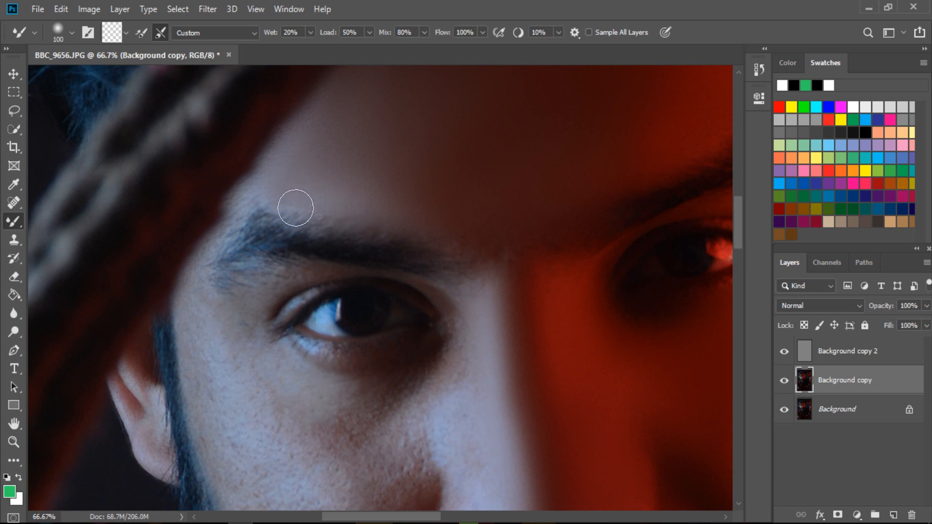
scroll(204, 236, down, 2)
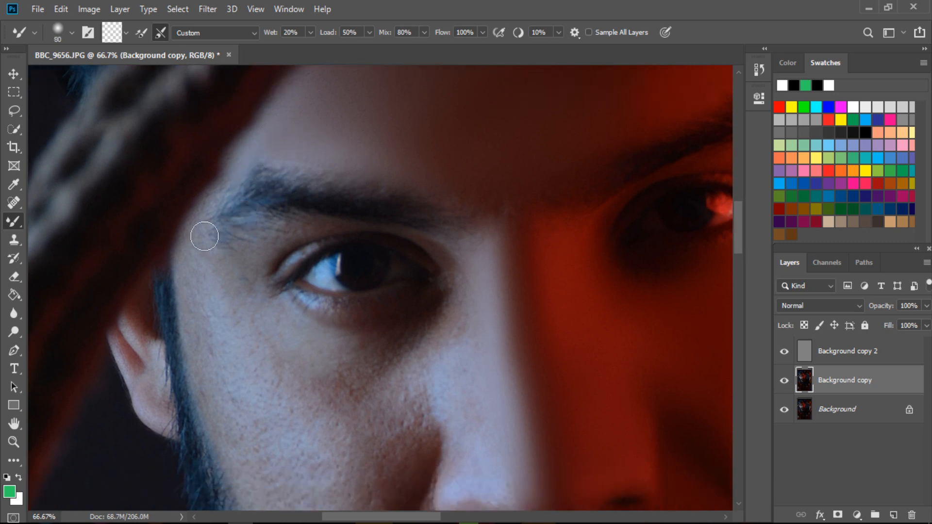
key(bracketright)
scroll(214, 246, down, 2)
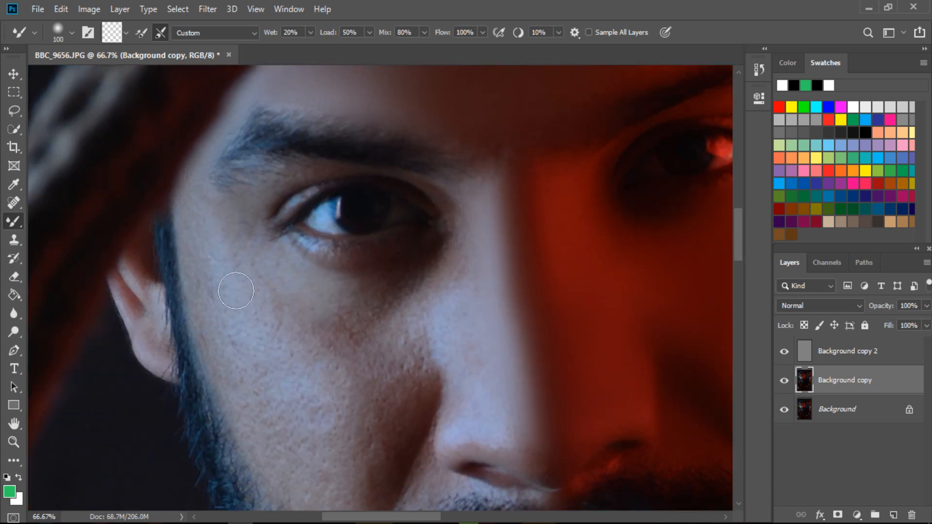
Smooth the blue-lit outer cheek along the sideburn and beard, enlarging the Mixer Brush to size 175.
scroll(225, 249, down, 3)
key(bracketright)
key(bracketright)
key(bracketright)
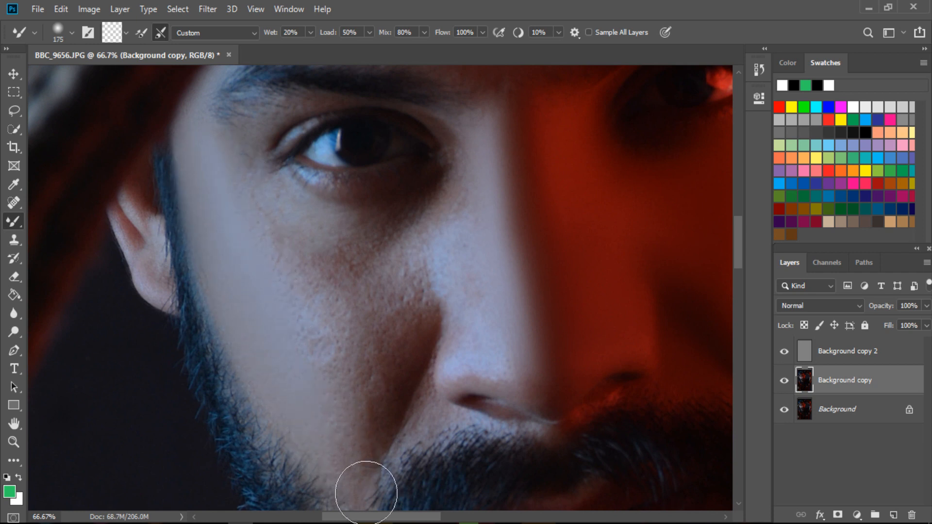
Smooth the blue-lit lower cheek down to where the beard meets the mustache with the Mixer Brush at sizes 125 to 200.
key(bracketleft)
scroll(376, 431, down, 2)
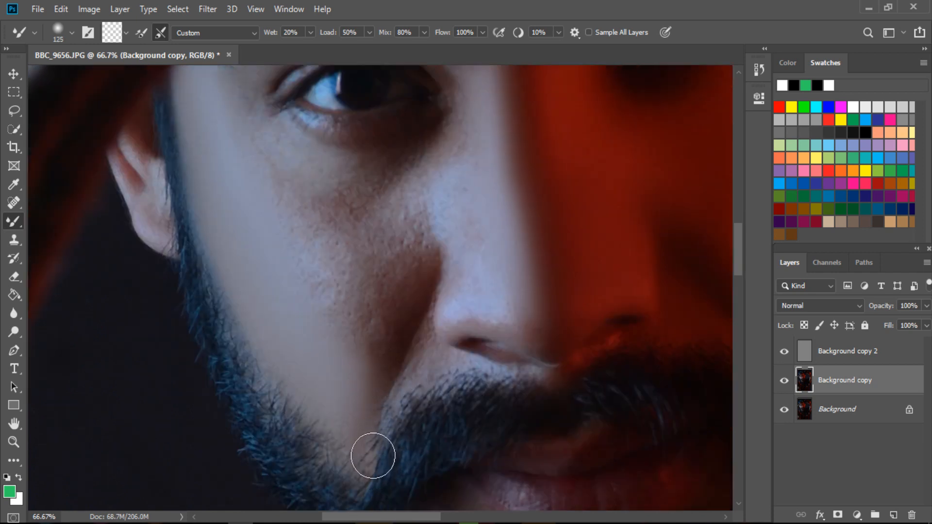
key(bracketright)
scroll(315, 358, up, 4)
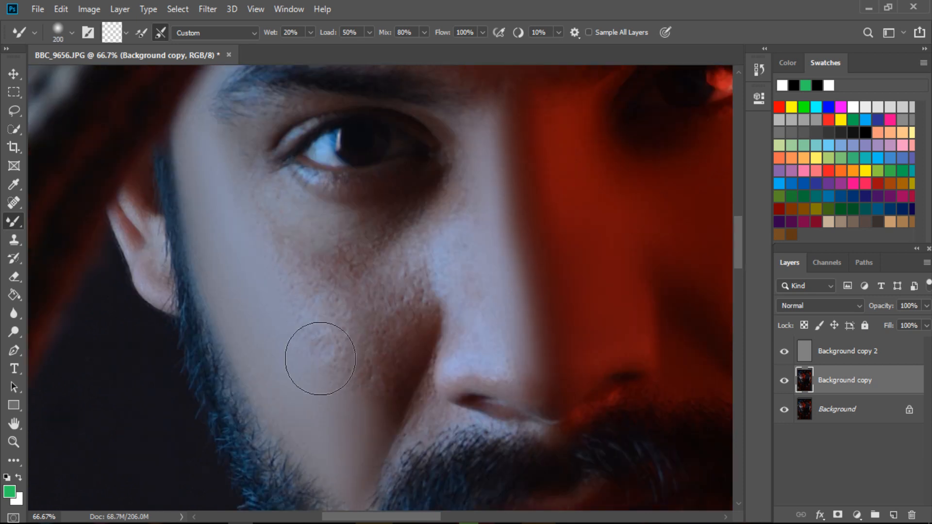
Smooth the skin under the blue-lit eye and the upper cheek with the Mixer Brush at sizes 125 to 175.
scroll(290, 278, up, 2)
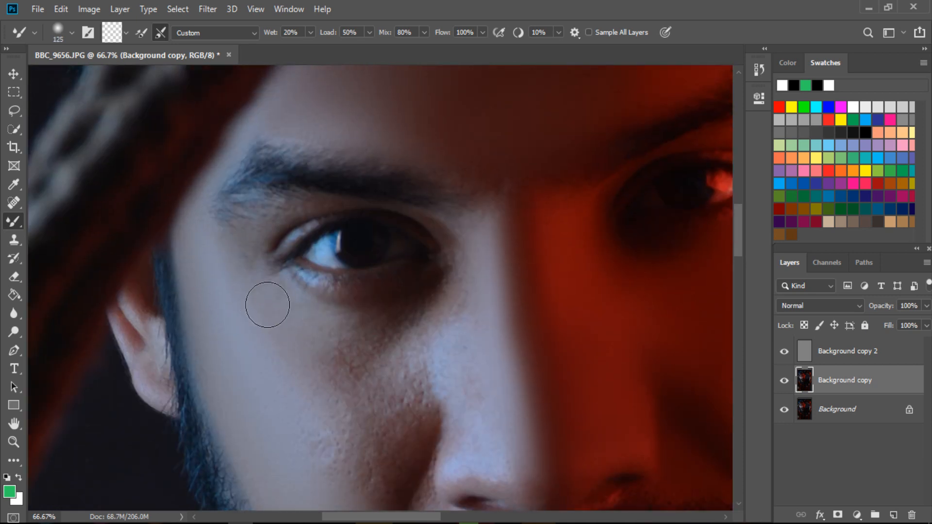
drag(370, 346, 323, 331)
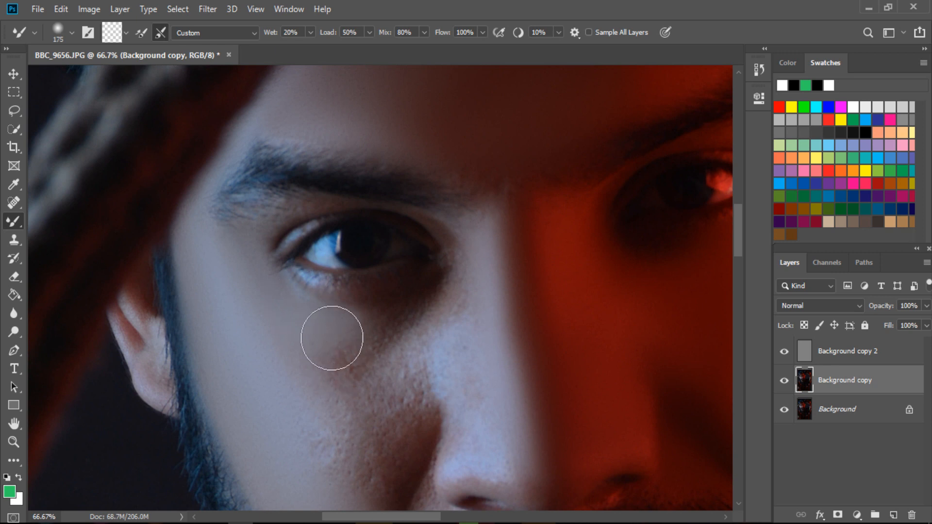
drag(416, 347, 339, 351)
scroll(311, 347, up, 3)
Smooth the skin between the blue-lit eye and its eyebrow with the Mixer Brush reduced to sizes 60 to 70.
key(bracketleft)
key(bracketleft)
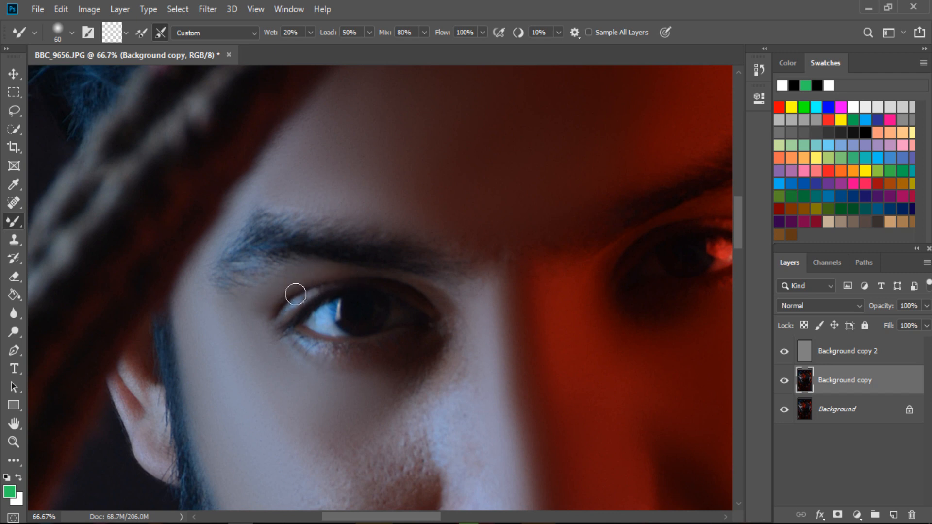
scroll(278, 231, up, 2)
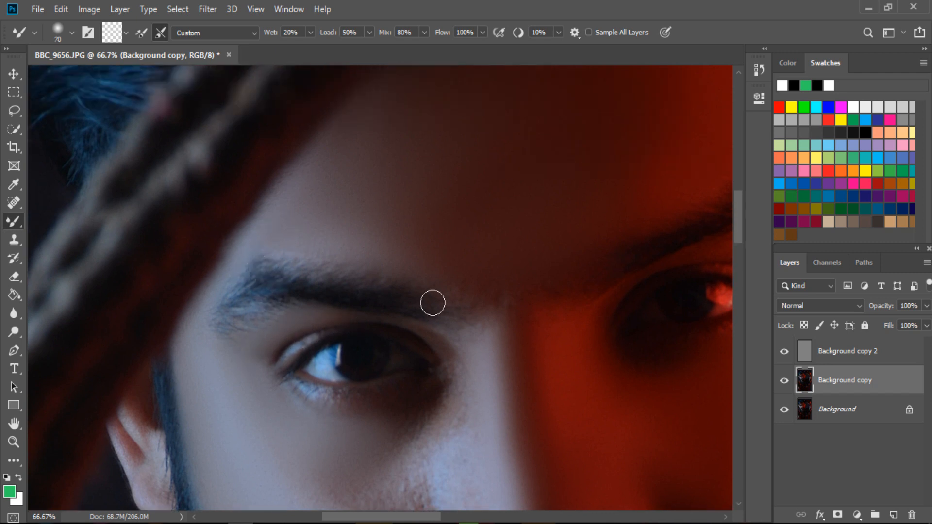
key(bracketleft)
scroll(387, 285, down, 2)
Smooth the skin between the blue-lit eye's inner corner and the nose bridge, enlarging the Mixer Brush to size 125.
scroll(449, 294, down, 2)
key(bracketright)
key(bracketright)
key(bracketright)
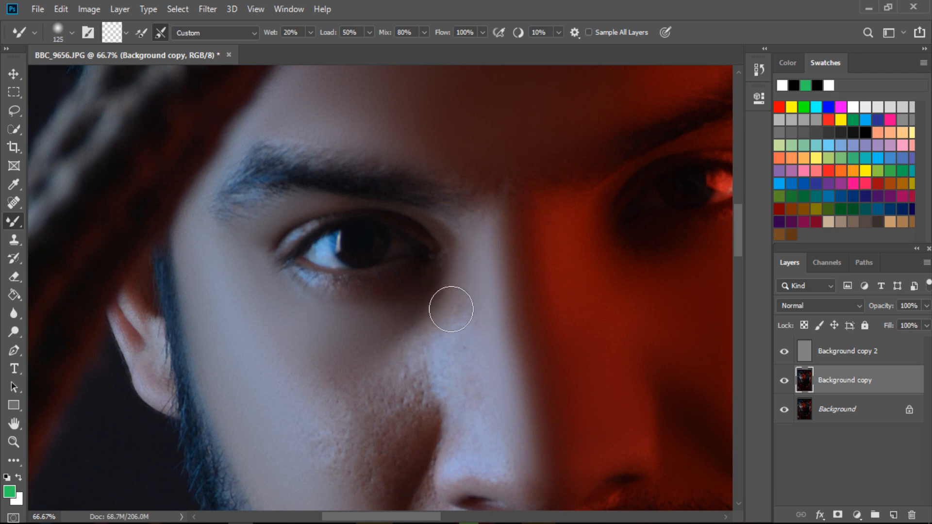
scroll(472, 324, down, 2)
key(bracketright)
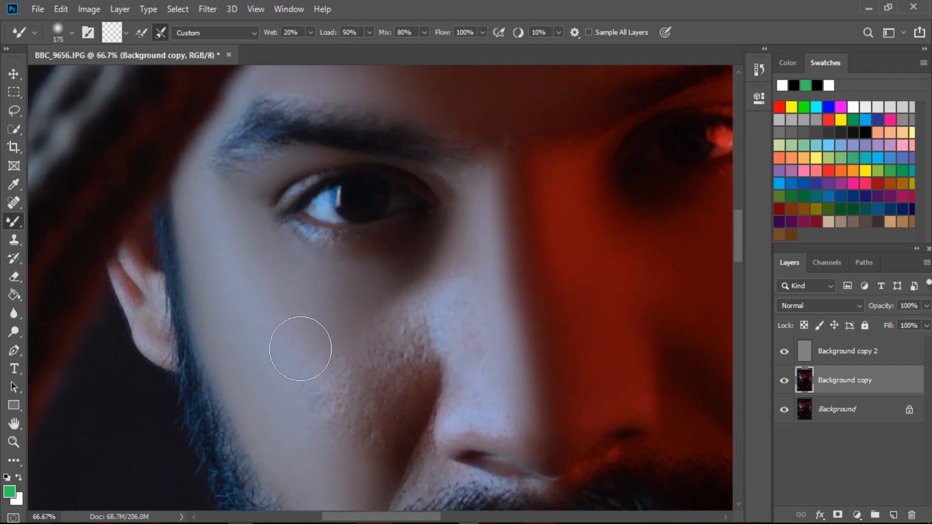
Blend away the pores on the blue-lit inner cheek and the side of the nose with the Mixer Brush around size 175.
mouse_move(356, 448)
mouse_down()
mouse_move(401, 423)
mouse_move(399, 470)
mouse_up()
key(bracketleft)
mouse_move(448, 350)
mouse_down()
mouse_move(415, 395)
mouse_move(436, 342)
mouse_up()
key(bracketleft)
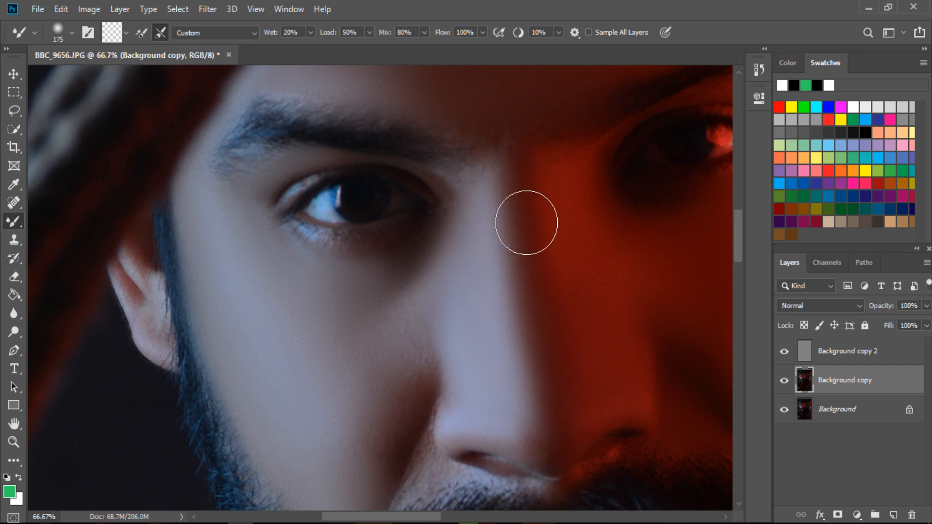
key(bracketleft)
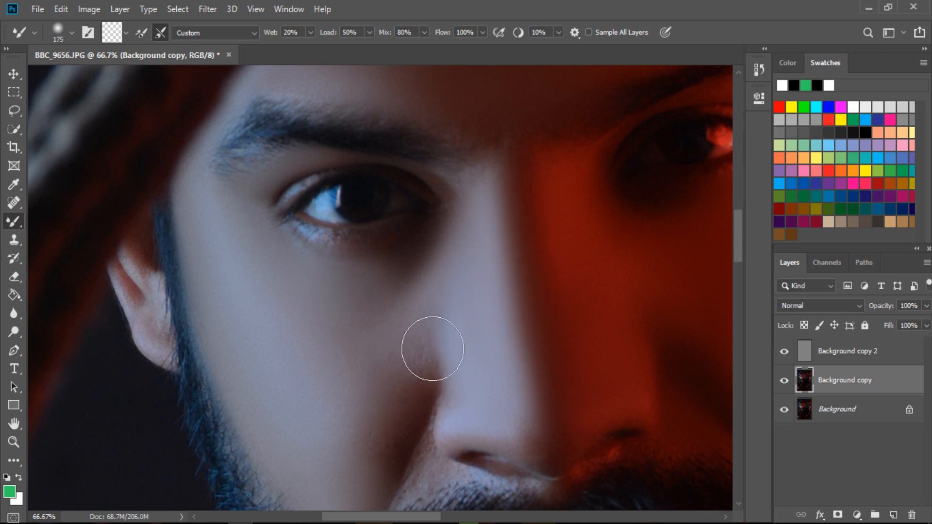
Soften the blue-lit fold running from beside the nostril to the mustache with the Mixer Brush at sizes up to 200.
scroll(432, 347, down, 3)
key(bracketleft)
key(bracketleft)
scroll(432, 321, down, 3)
key(bracketright)
key(bracketright)
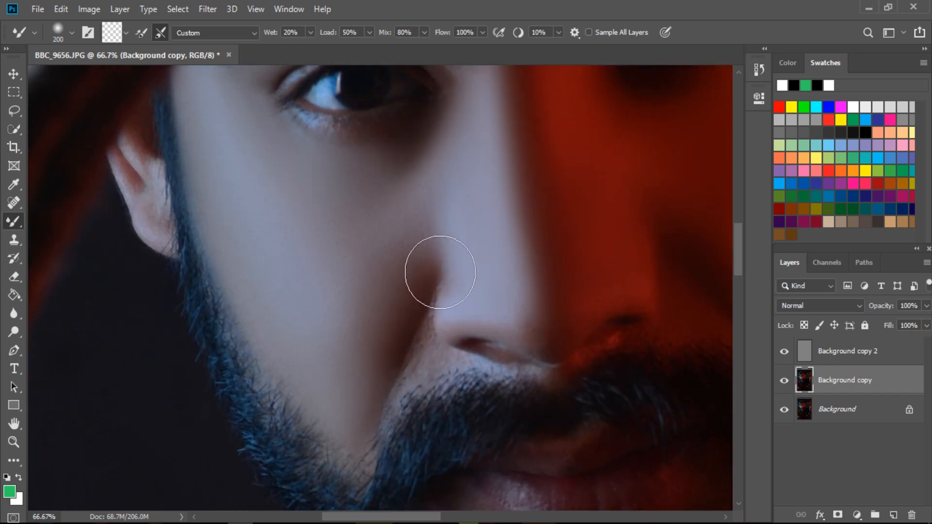
scroll(441, 271, up, 3)
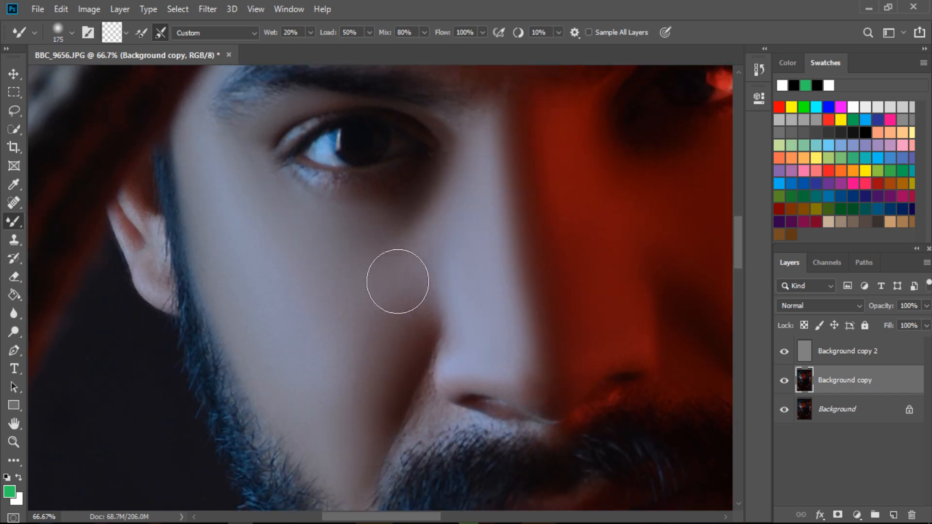
Smooth the nose tip and the red-blue boundary along the nose bridge with the Mixer Brush at sizes 150 to 250.
scroll(397, 281, down, 3)
key(bracketleft)
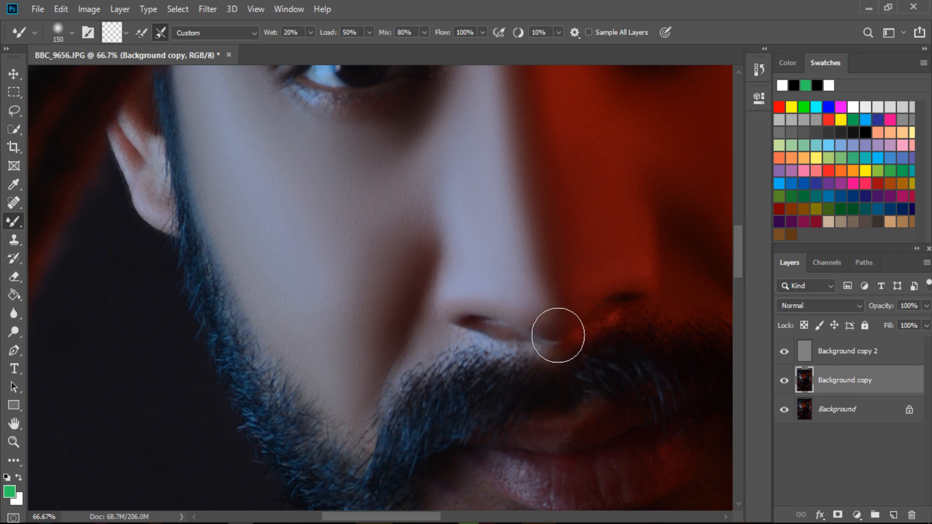
scroll(548, 250, up, 3)
key(bracketright)
key(bracketright)
key(bracketright)
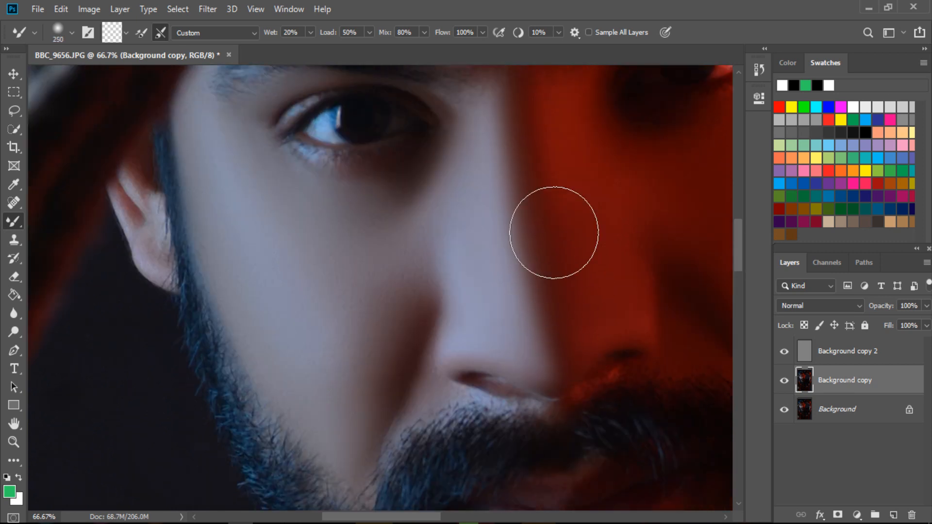
Smooth the bare skin below the lower lip on both sides of the chin with the Mixer Brush at sizes 125 to 150.
key(bracketleft)
key(bracketleft)
key(bracketleft)
key(bracketleft)
scroll(536, 246, down, 15)
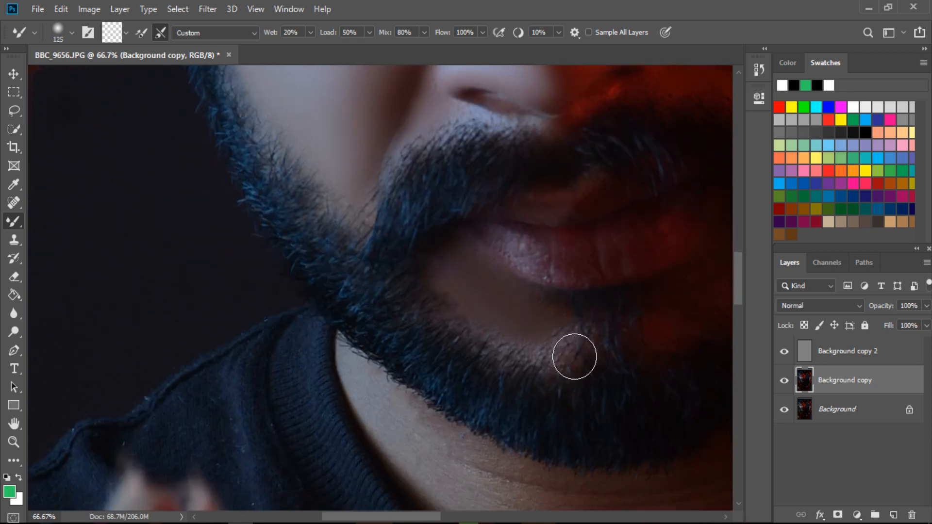
drag(661, 336, 496, 319)
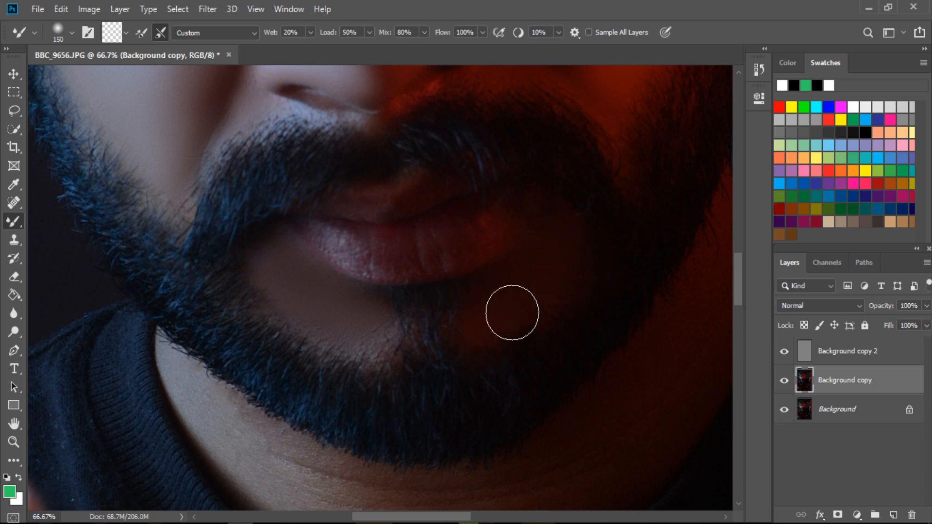
Smooth the neck from the blue-lit collar edge to the red-lit side with the Mixer Brush at sizes 125 to 250.
scroll(313, 280, down, 9)
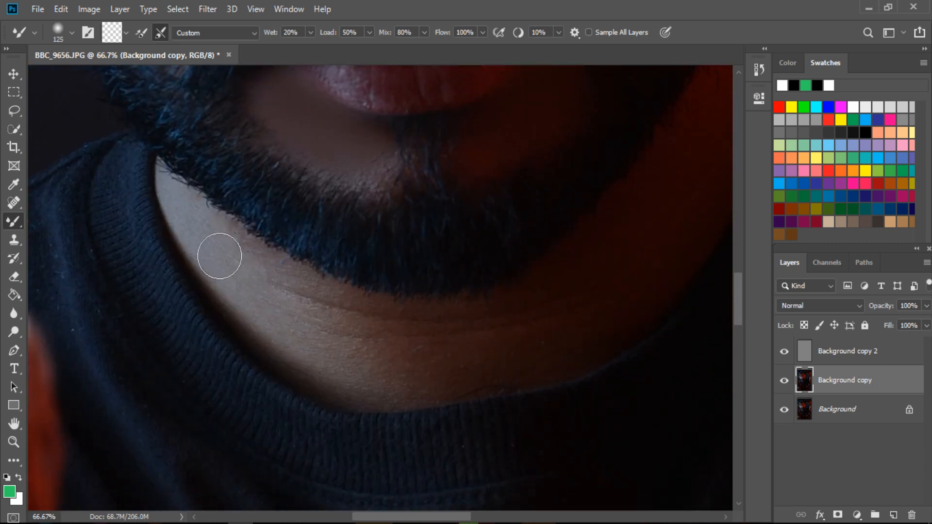
mouse_move(252, 270)
mouse_down()
mouse_move(345, 334)
mouse_move(322, 334)
mouse_move(341, 370)
mouse_move(284, 315)
mouse_move(434, 398)
mouse_move(328, 315)
mouse_move(428, 374)
mouse_move(410, 395)
mouse_move(513, 392)
mouse_move(444, 359)
mouse_move(565, 341)
mouse_move(541, 370)
mouse_move(612, 320)
mouse_up()
key(])
mouse_move(637, 242)
mouse_down()
mouse_move(506, 352)
mouse_move(498, 347)
mouse_up()
key(])
key(])
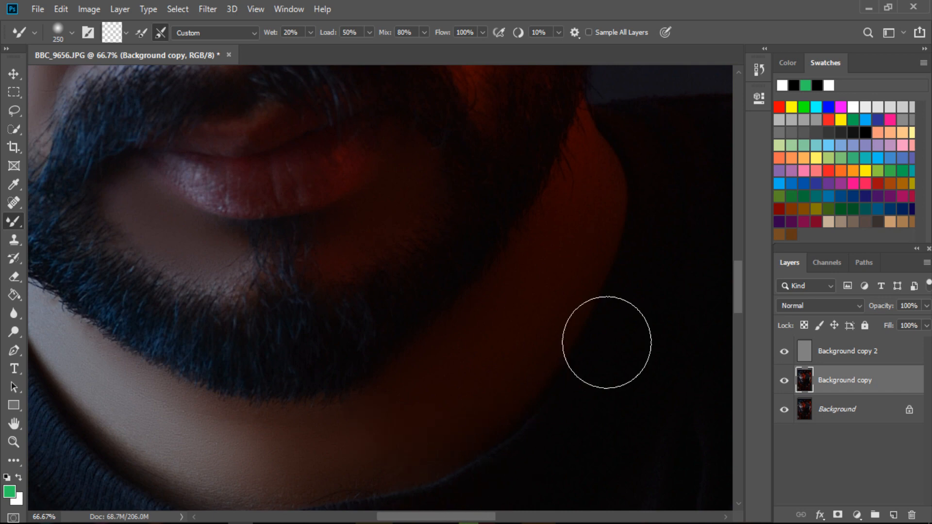
key([)
key([)
scroll(612, 301, up, 2)
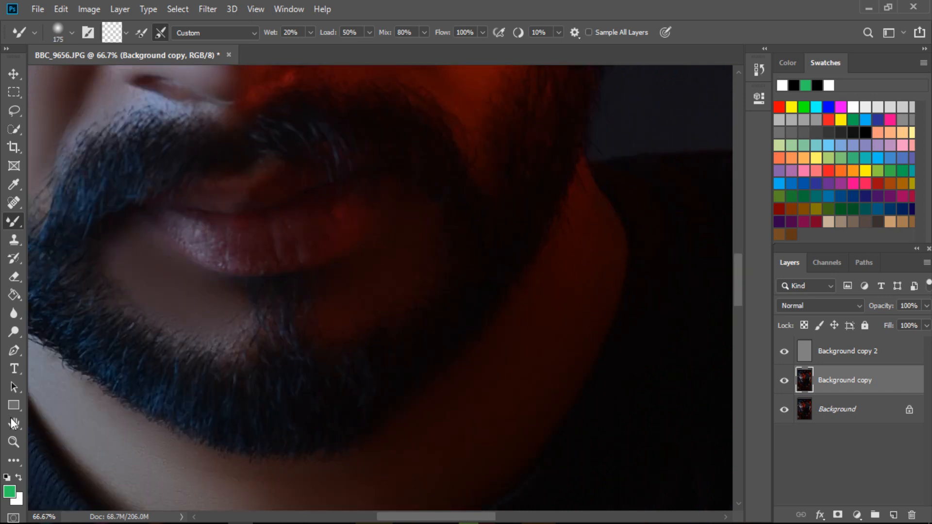
Merge the retouched layers into a single layer above the Background and hide the original Background.
click(20, 439)
right_click(384, 223)
click(394, 228)
drag(307, 218, 339, 234)
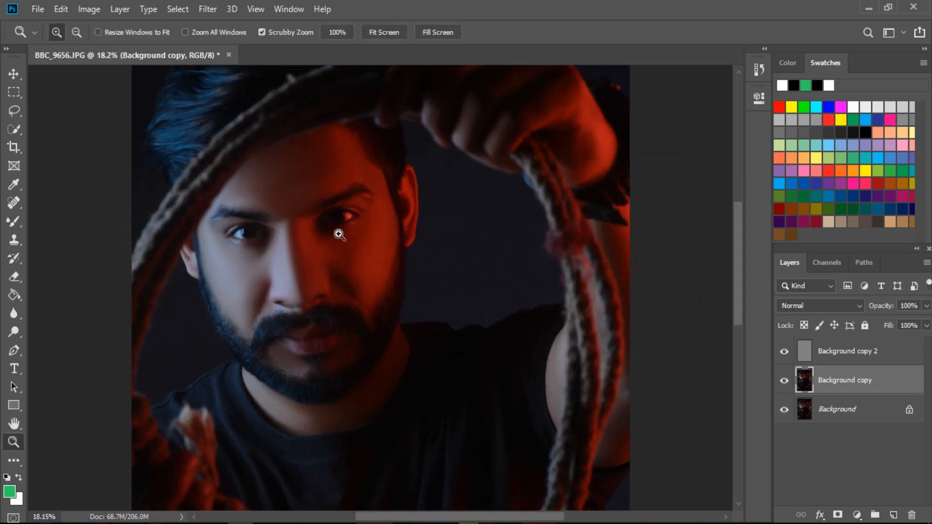
drag(273, 164, 288, 199)
drag(233, 236, 249, 257)
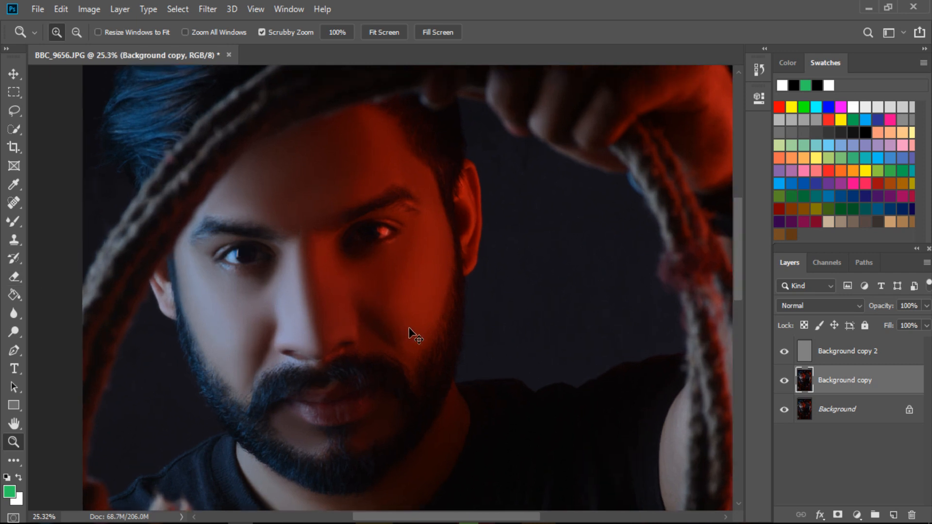
drag(893, 419, 893, 515)
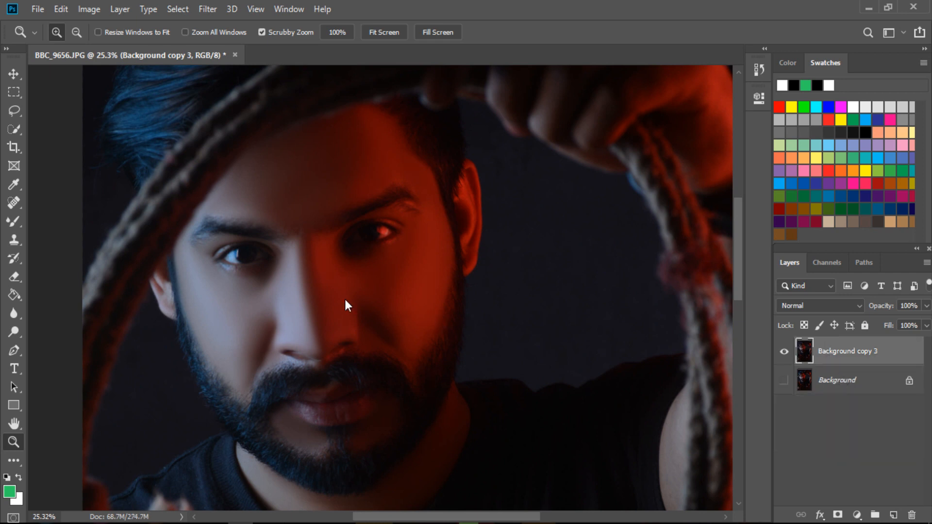
Apply a Channel Mixer adjustment to the merged layer and set the Blue source of the Red output channel to -130%.
right_click(344, 300)
click(351, 309)
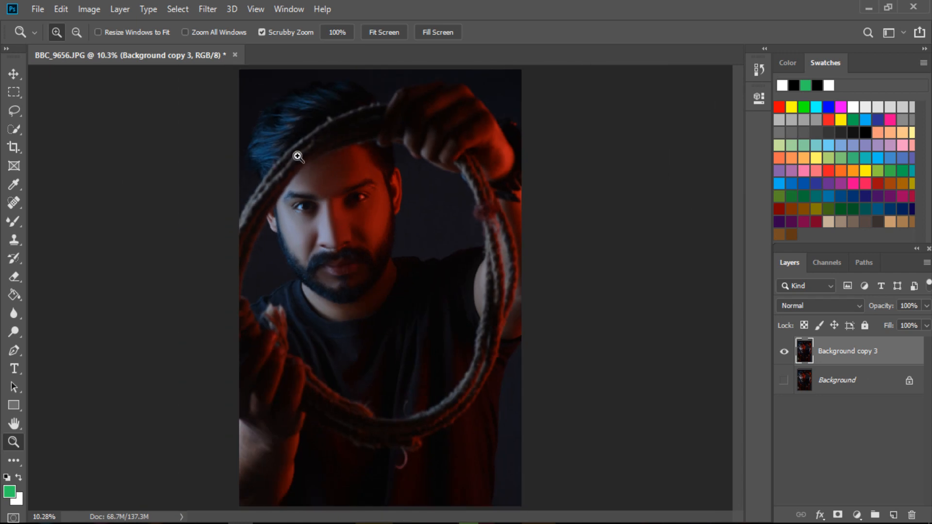
scroll(297, 156, up, 1)
scroll(277, 213, up, 3)
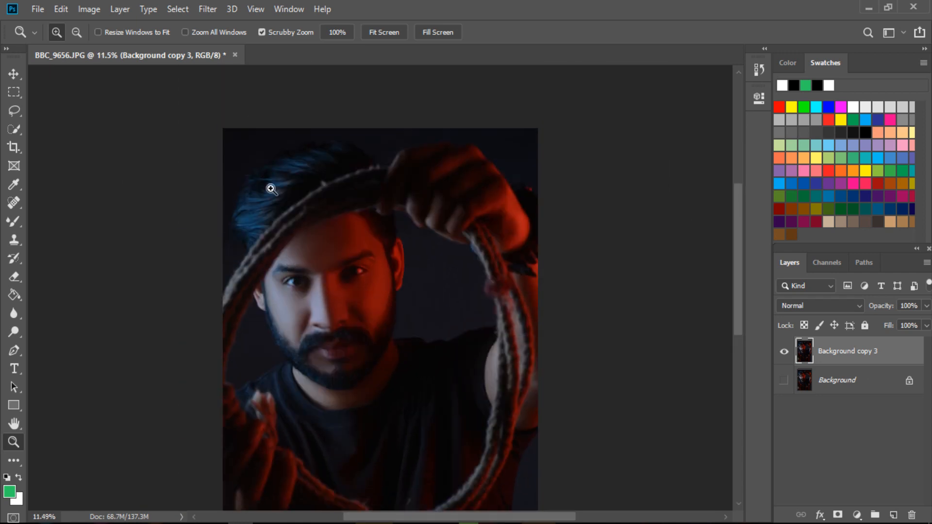
click(88, 8)
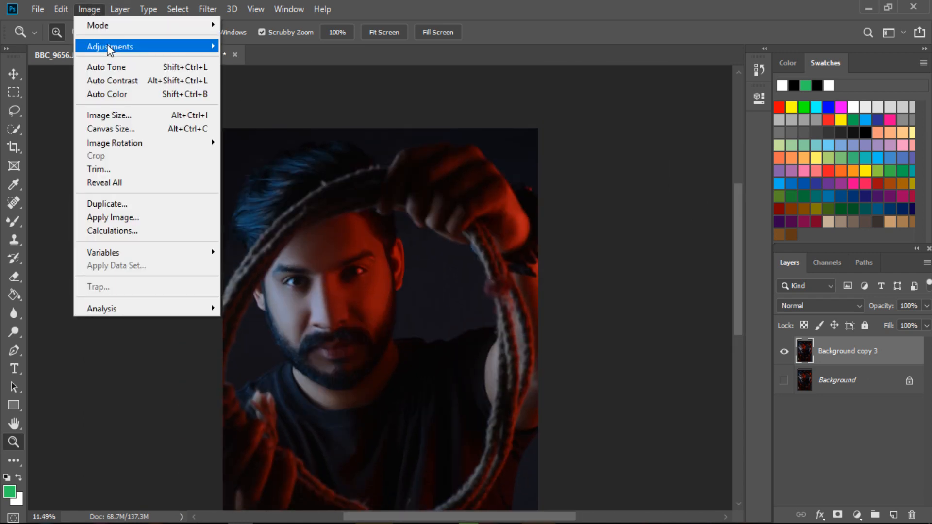
mouse_move(116, 53)
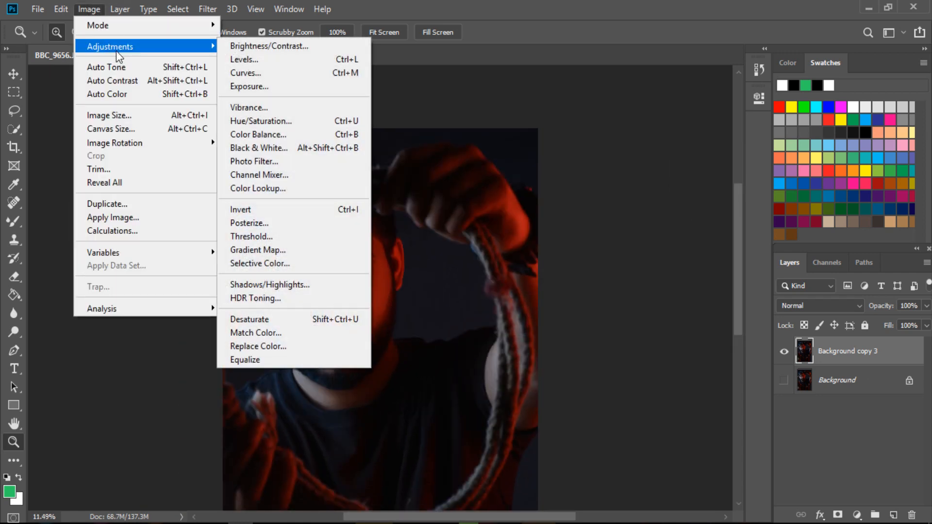
click(309, 174)
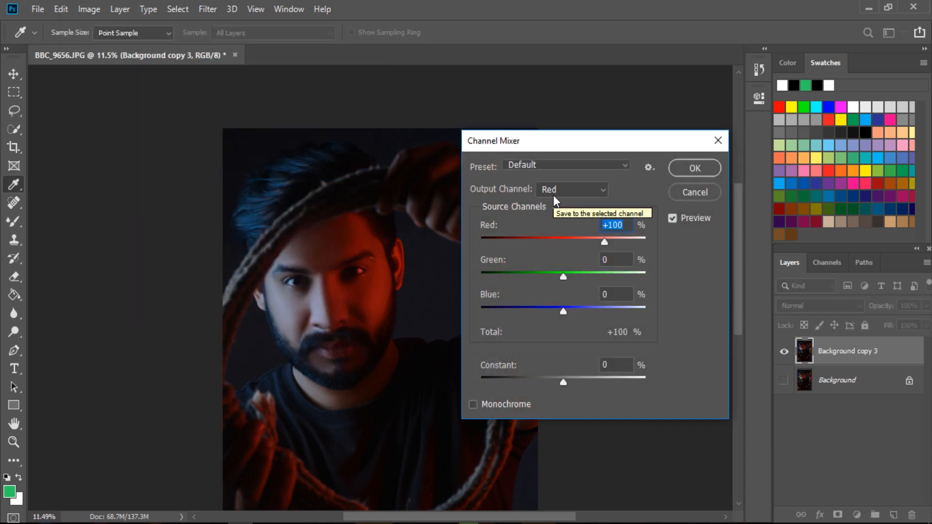
click(557, 191)
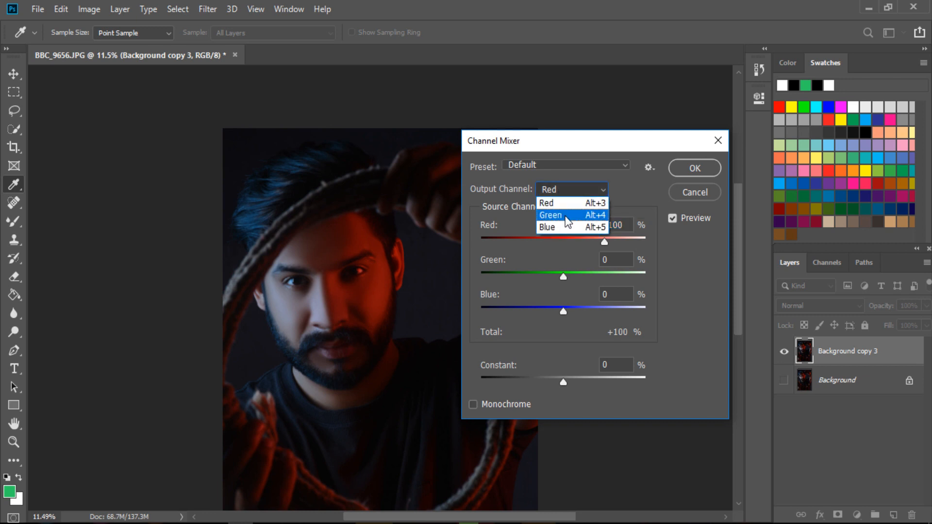
click(557, 201)
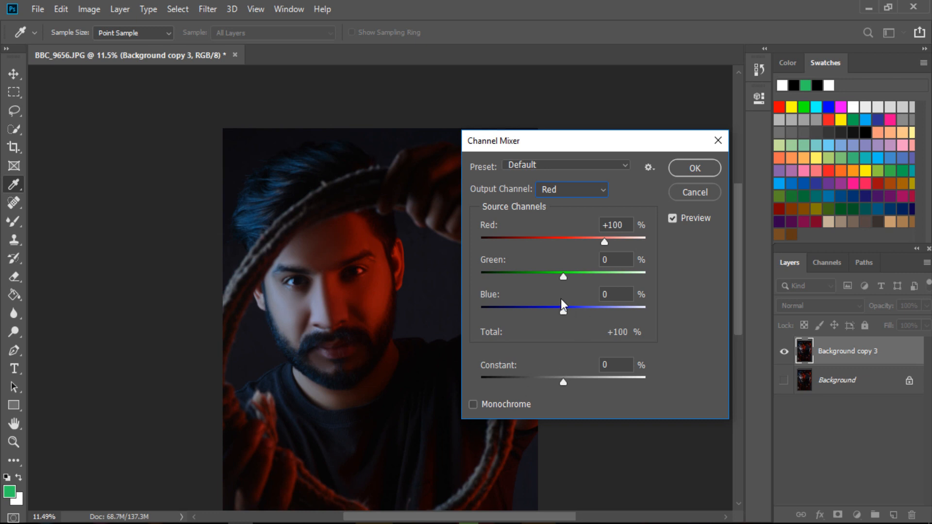
drag(560, 307, 509, 311)
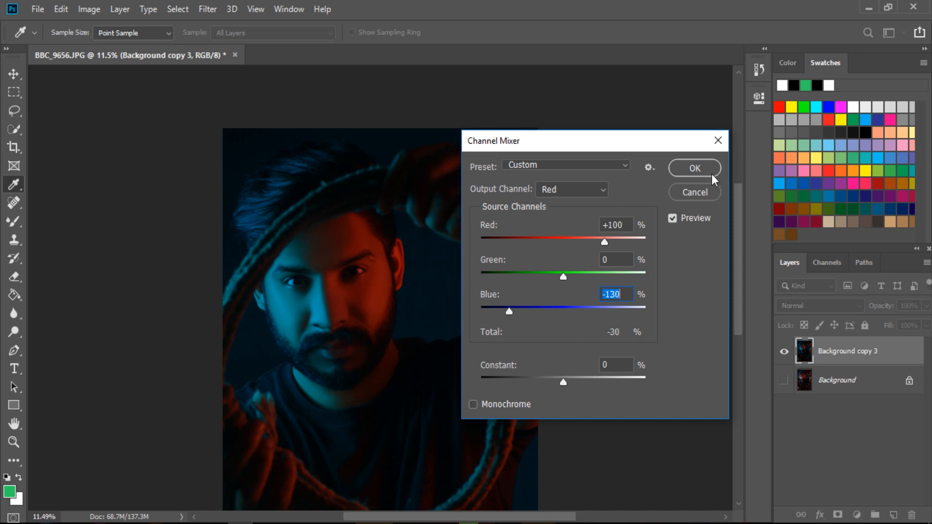
Set the Blue source of the Blue output channel to -144% in the Channel Mixer.
click(558, 188)
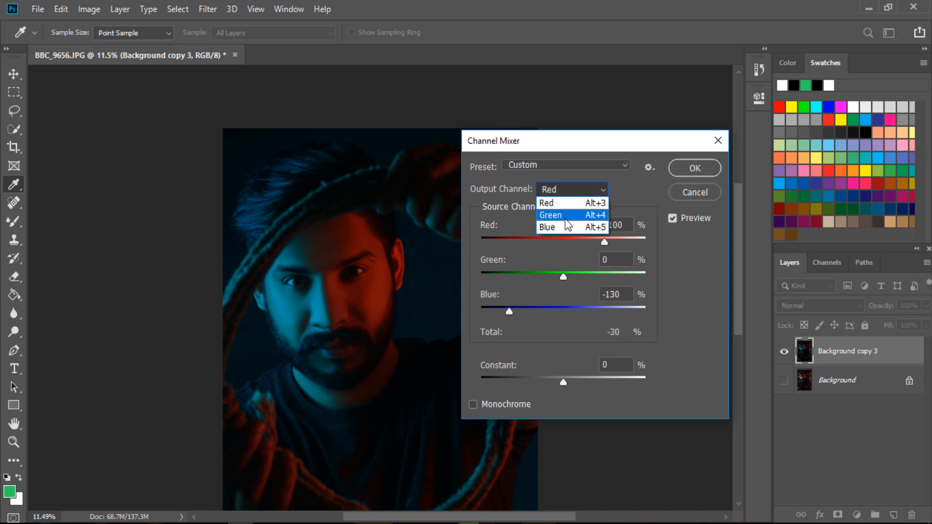
click(556, 226)
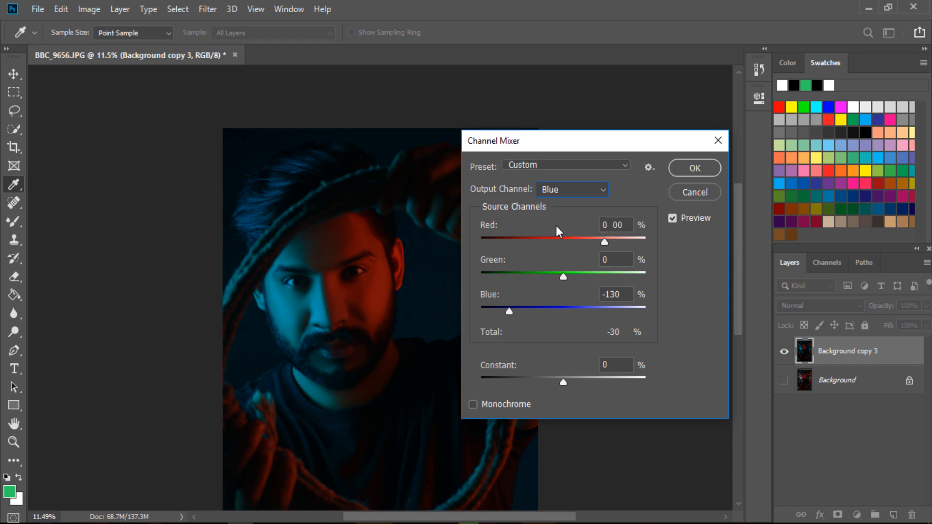
drag(589, 309, 506, 309)
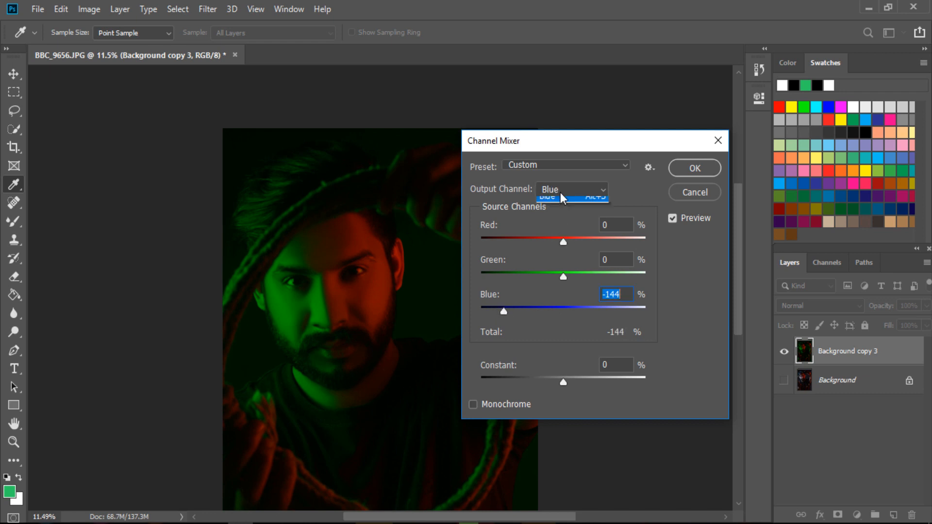
Fine-tune the Red source of the Red output channel around +99% in the Channel Mixer.
click(560, 192)
click(555, 203)
mouse_move(605, 241)
mouse_down()
mouse_move(532, 235)
mouse_move(628, 237)
mouse_move(603, 234)
mouse_up()
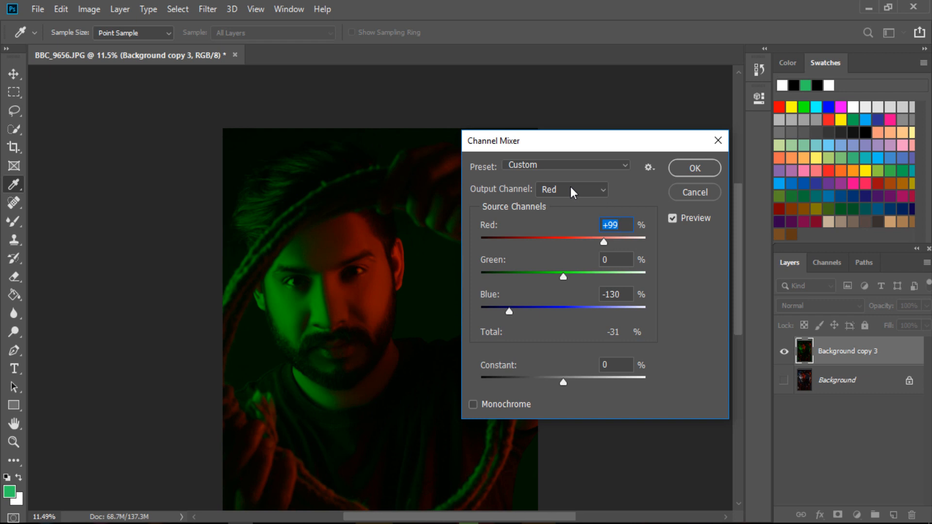
drag(605, 242, 608, 241)
In the Channel Mixer's Blue output channel, set the Blue source to -94% and the Green source to +41%, and apply the adjustment.
click(554, 189)
click(559, 227)
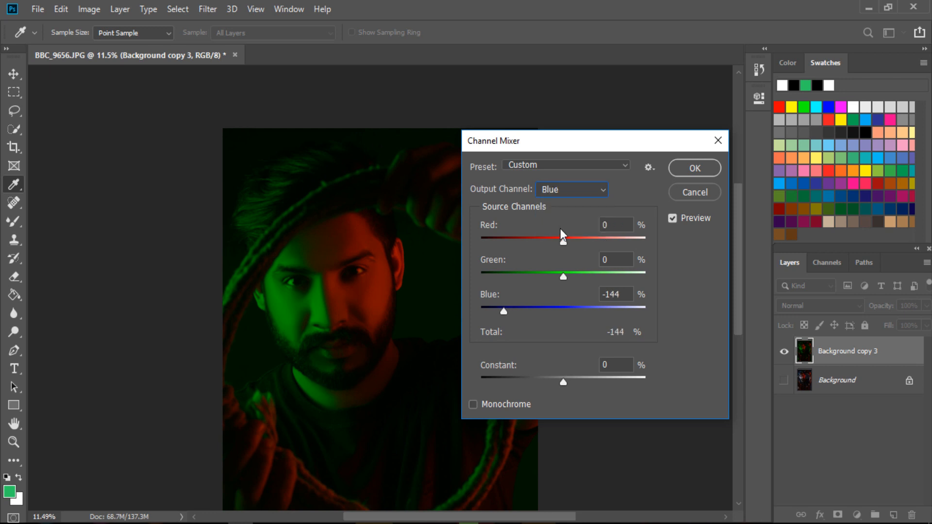
mouse_move(510, 310)
mouse_down()
mouse_move(551, 308)
mouse_move(502, 311)
mouse_move(590, 308)
mouse_move(509, 313)
mouse_move(525, 311)
mouse_up()
mouse_move(563, 276)
mouse_down()
mouse_move(509, 280)
mouse_move(579, 282)
mouse_up()
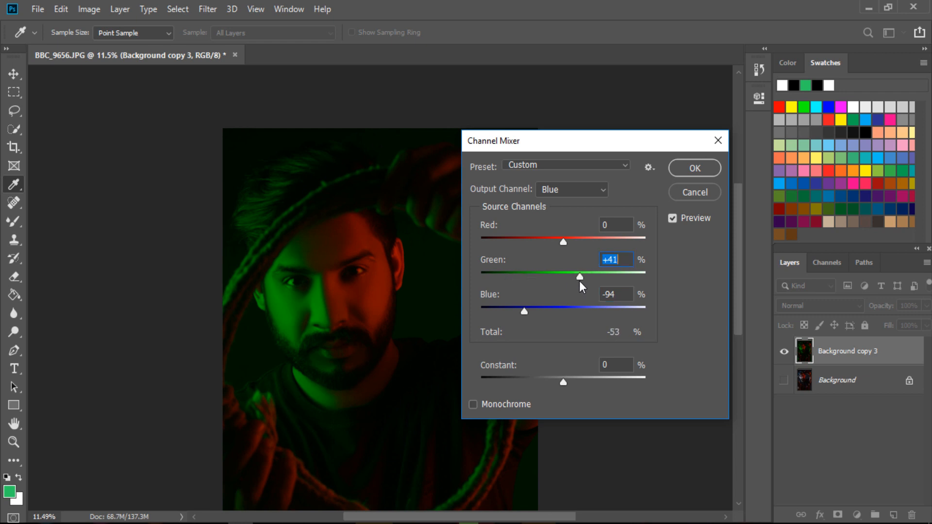
click(691, 168)
Show the Background layer and toggle the recolored layer's visibility to compare the portrait before and after the color change.
key(z)
scroll(326, 274, down, 3)
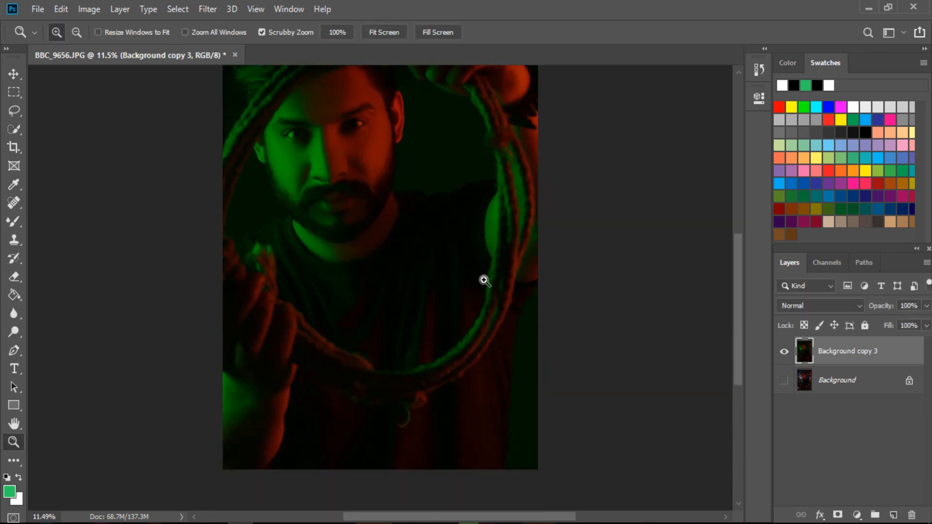
scroll(484, 281, up, 3)
click(784, 380)
click(787, 352)
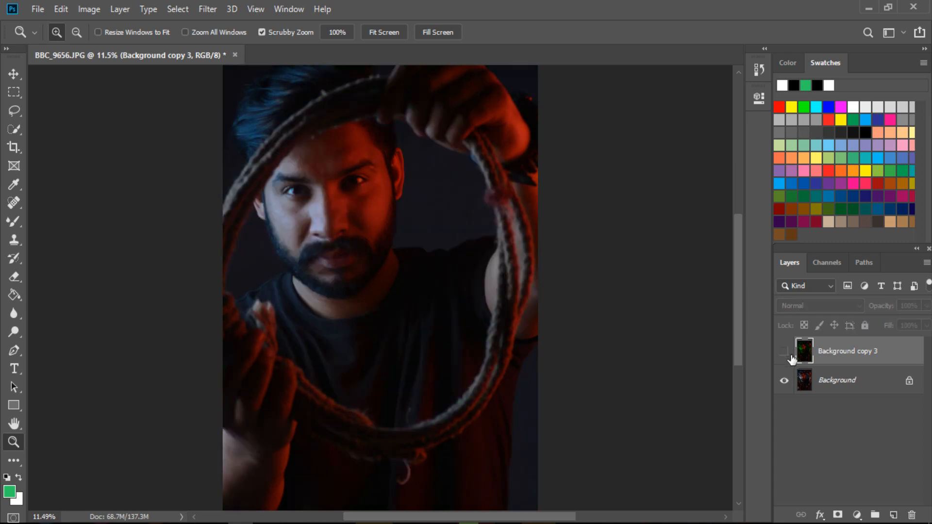
click(785, 352)
click(785, 352)
click(785, 352)
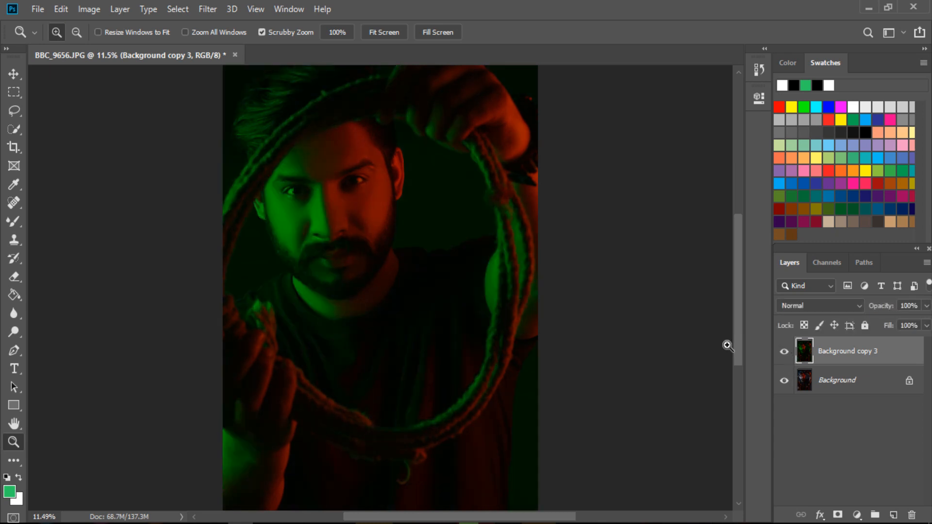
Open the recolored layer in the Camera Raw filter and set the Luminance noise reduction to 38.
click(347, 194)
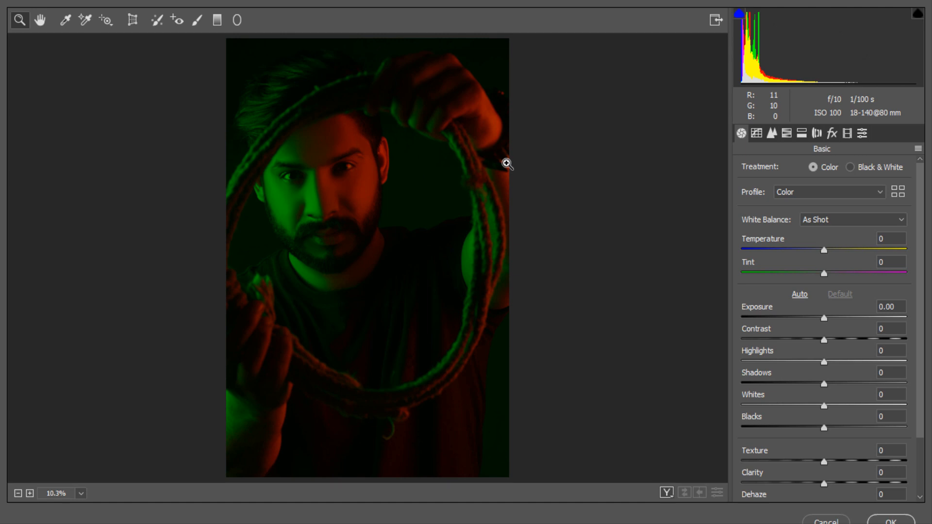
click(304, 139)
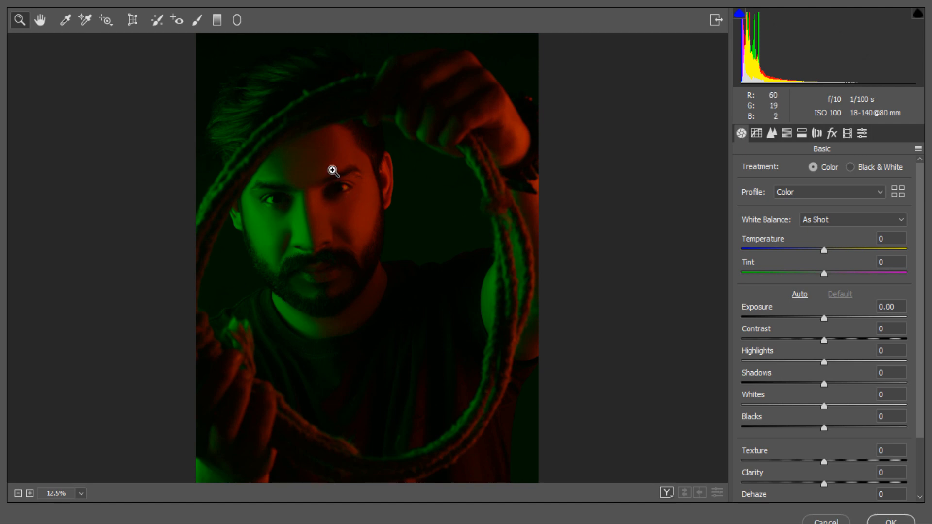
click(334, 173)
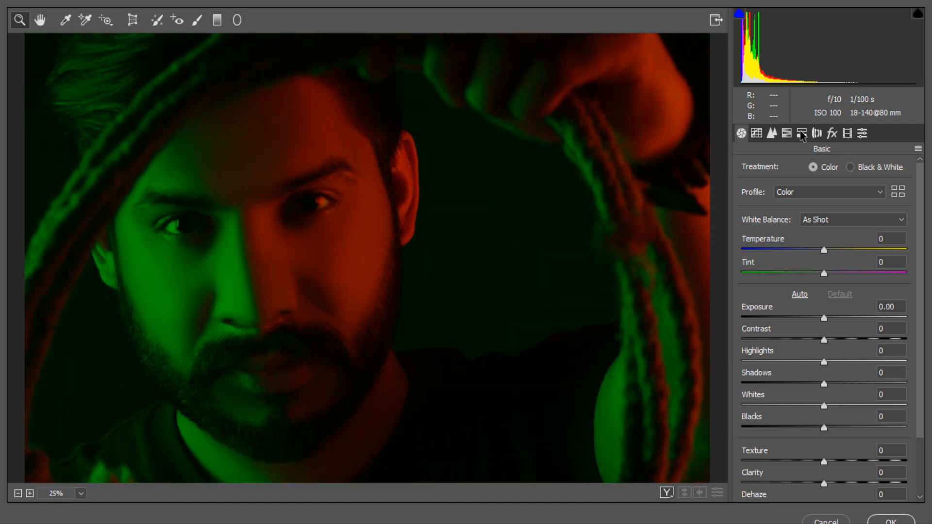
click(787, 133)
click(772, 133)
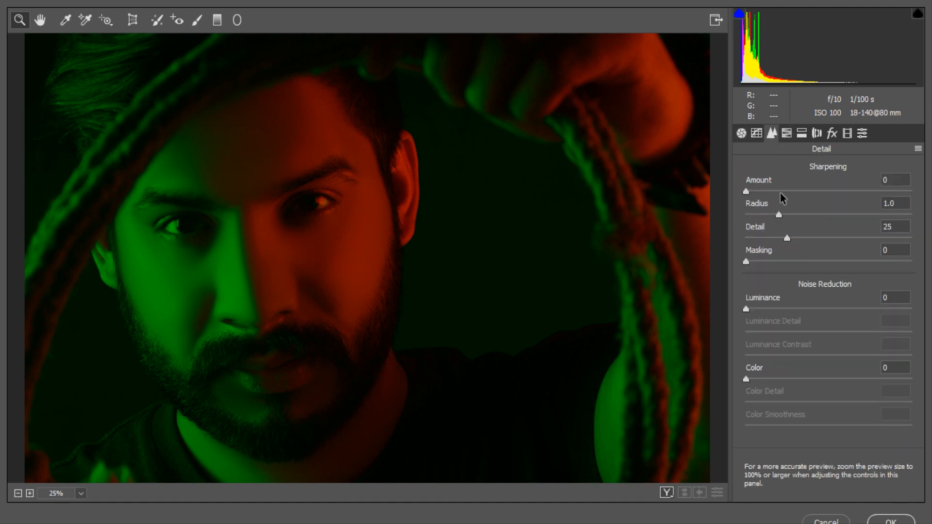
drag(747, 309, 810, 315)
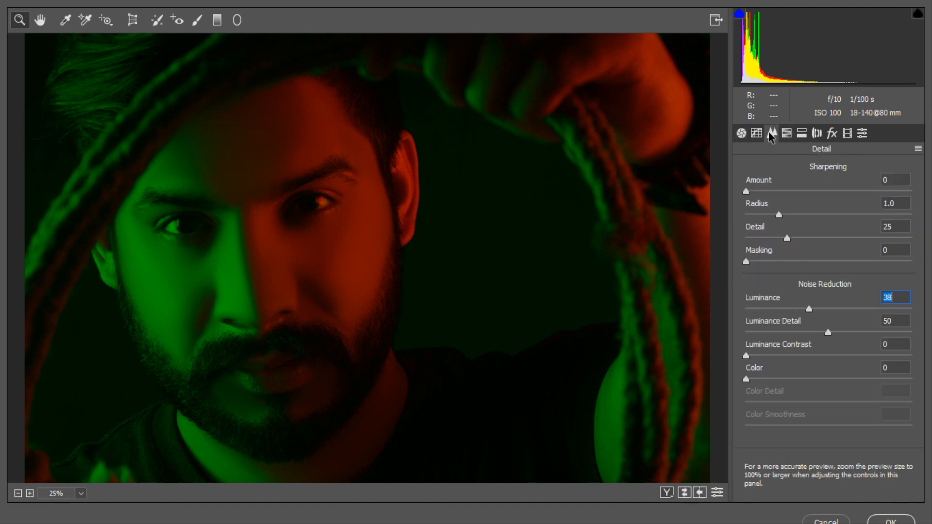
Adjust the basic tones to Exposure +0.90, Highlights -24, Shadows +48, Whites -38 and Blacks -7, with Texture at +35.
click(741, 133)
drag(824, 362, 805, 368)
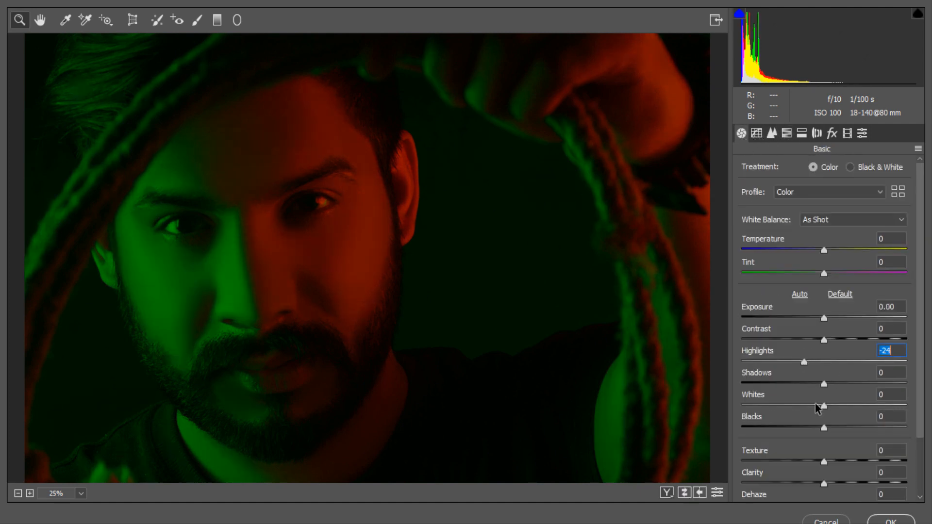
drag(824, 405, 805, 406)
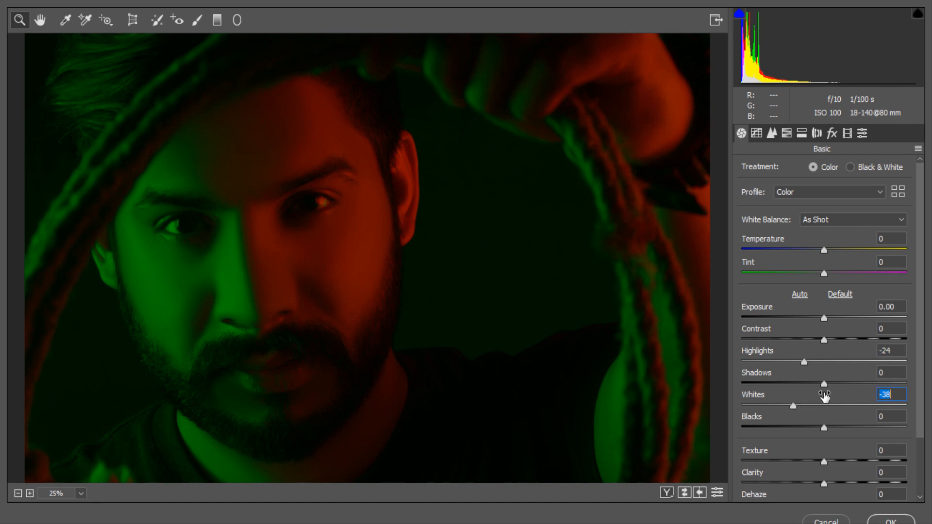
drag(823, 383, 861, 383)
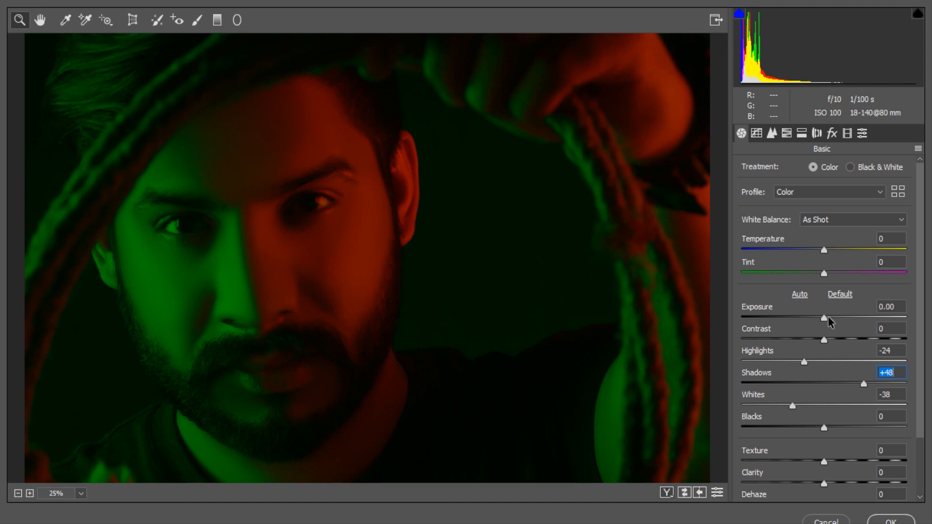
drag(824, 318, 845, 326)
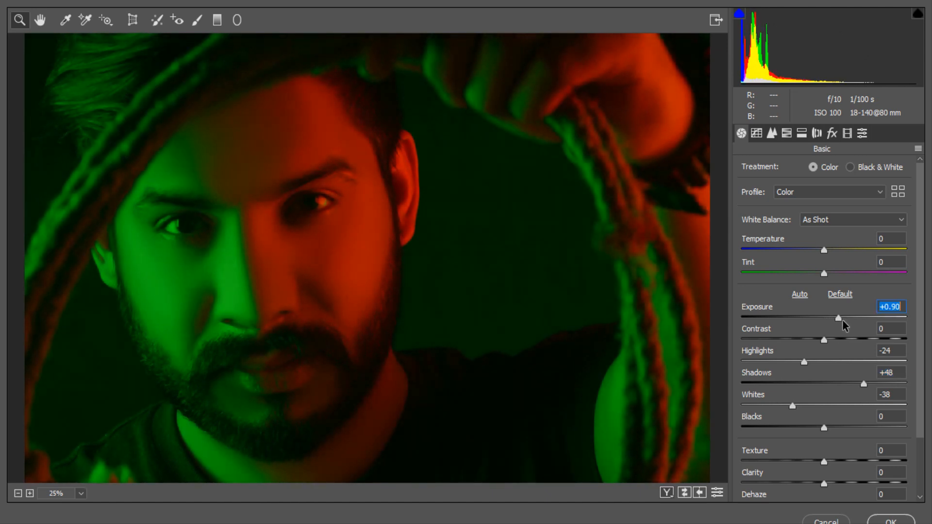
drag(824, 429, 819, 430)
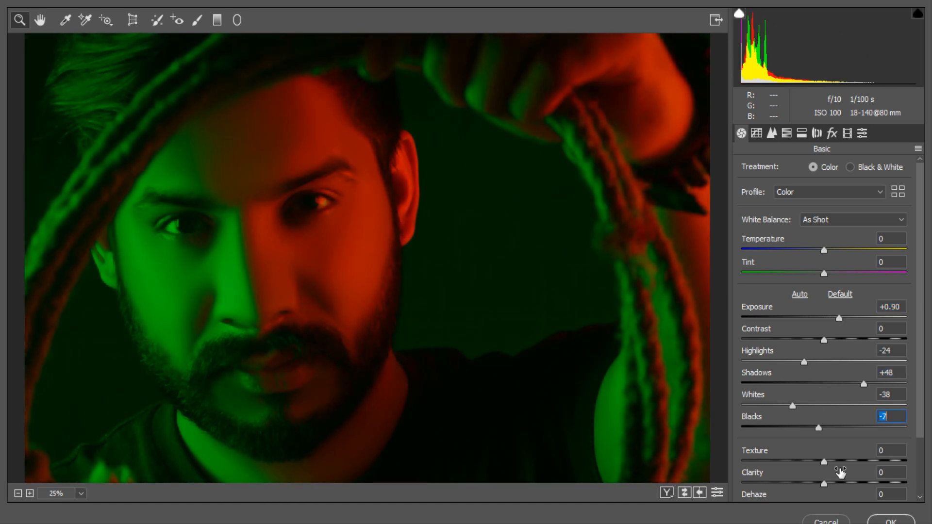
drag(824, 462, 853, 466)
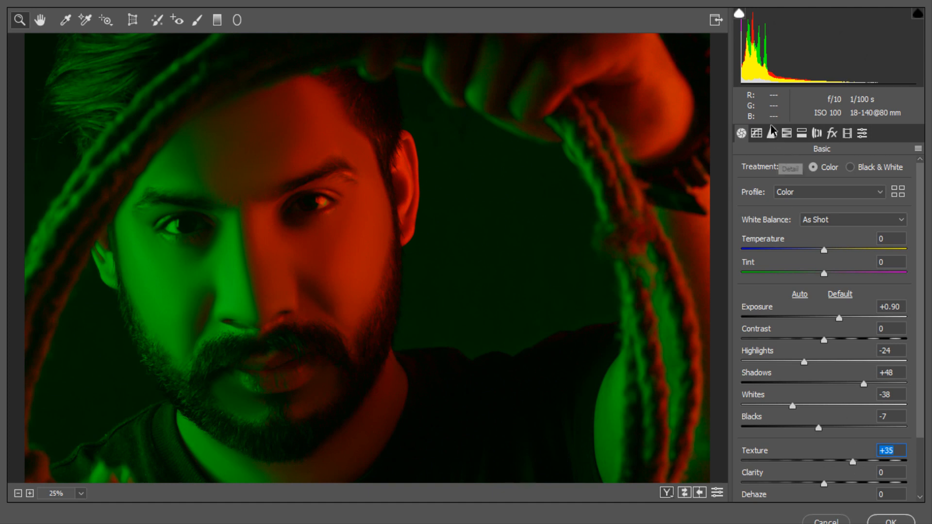
Darken the photo's edges with a post-crop vignette and set the Blue Primary calibration saturation to +35.
click(786, 133)
right_click(534, 211)
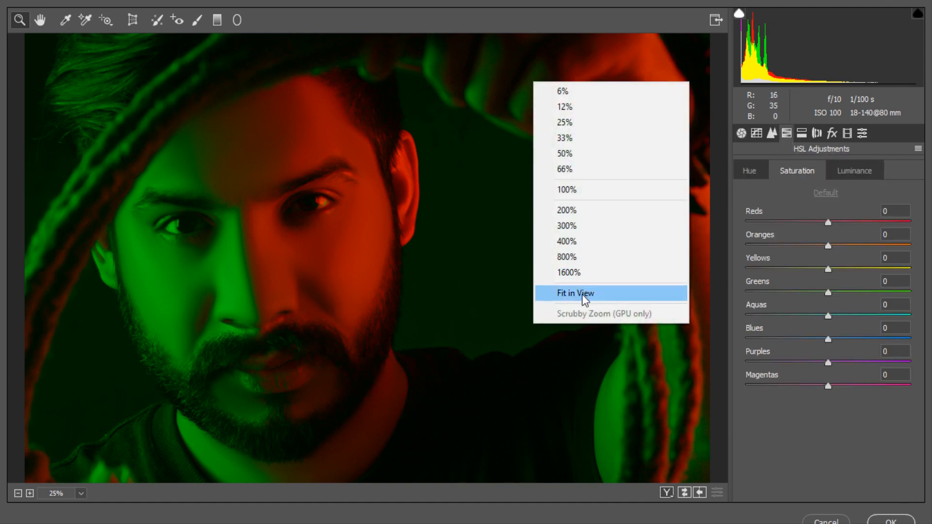
click(583, 294)
click(832, 133)
drag(827, 316, 803, 318)
click(847, 133)
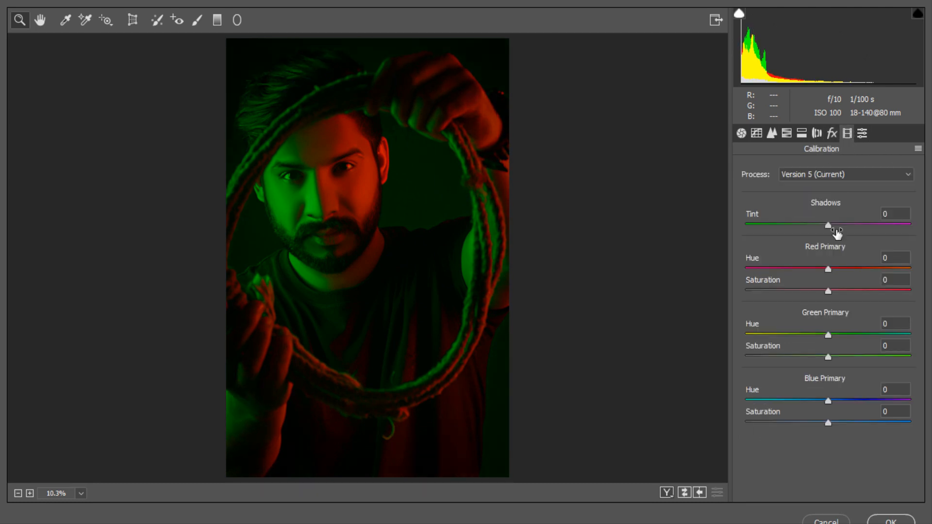
drag(833, 425, 858, 428)
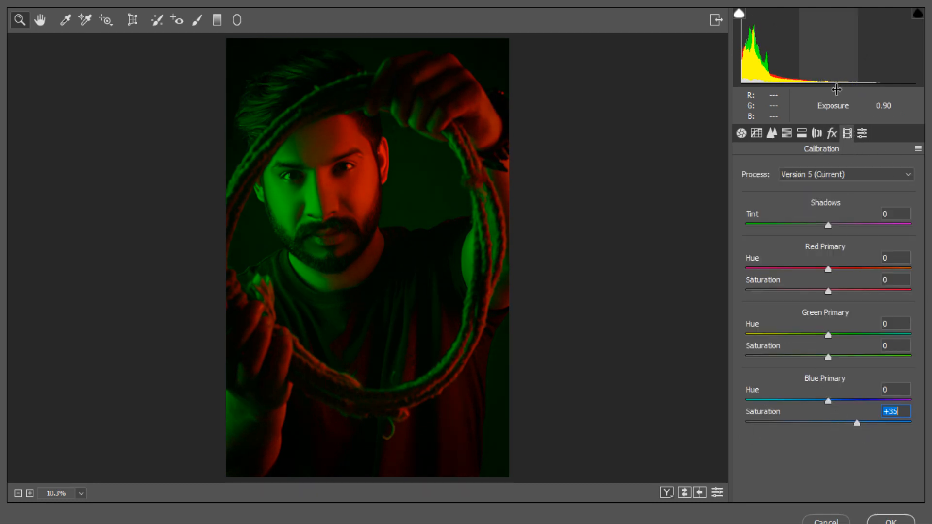
Raise the Clarity moderately and apply the Camera Raw edits to the layer.
click(802, 133)
click(786, 133)
click(771, 133)
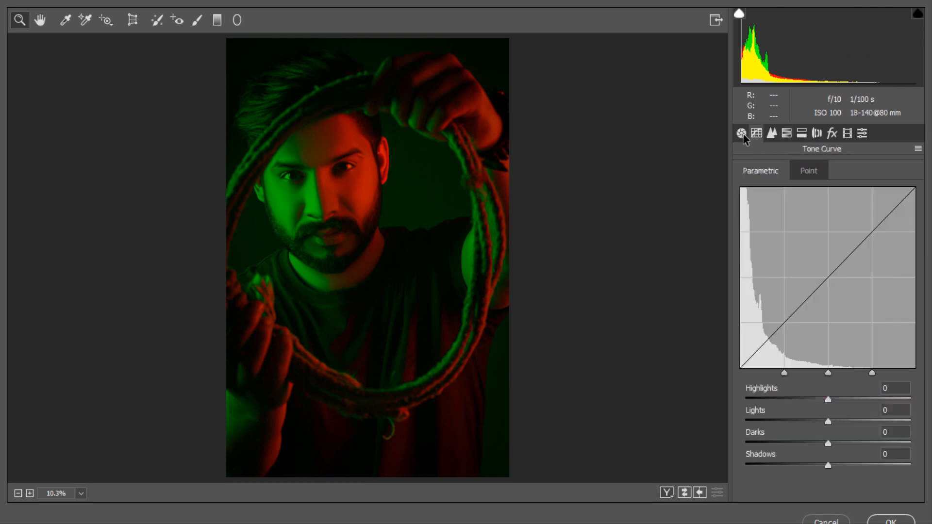
click(741, 133)
drag(824, 484, 845, 486)
click(378, 160)
click(891, 521)
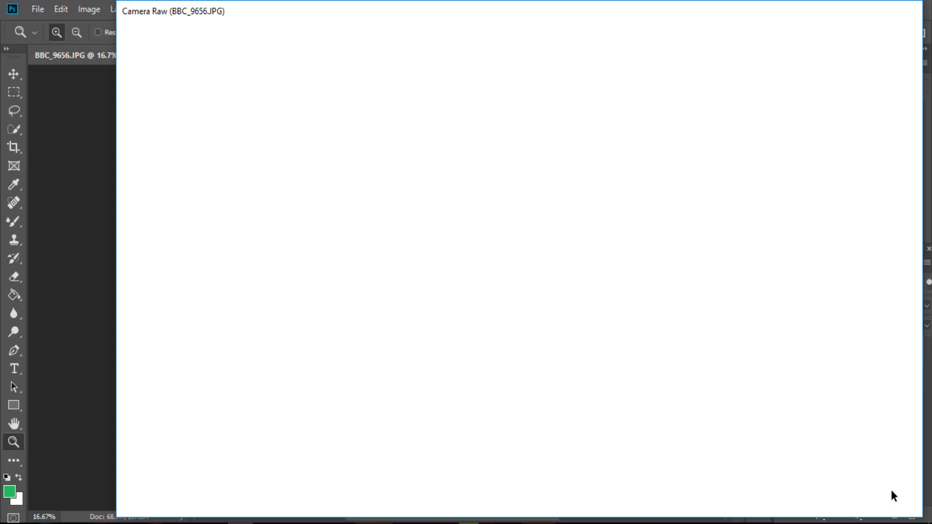